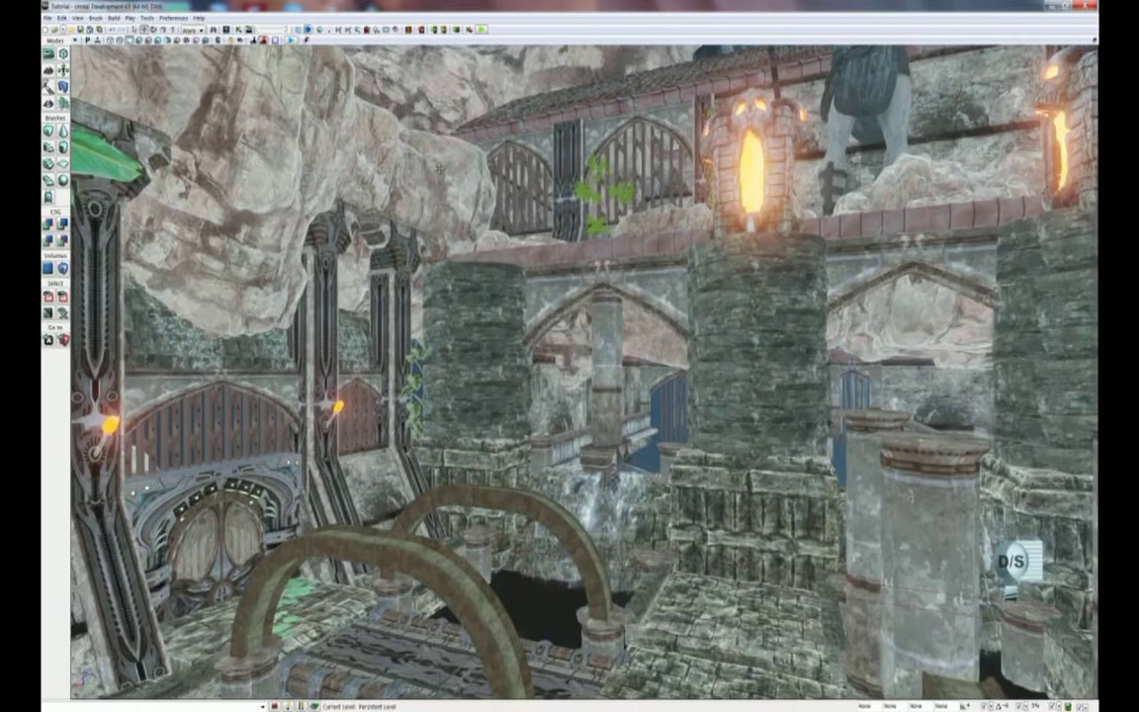
Select the hanging rock mesh beside the left pillar, shift it right over the arch, and rotate it
click(396, 153)
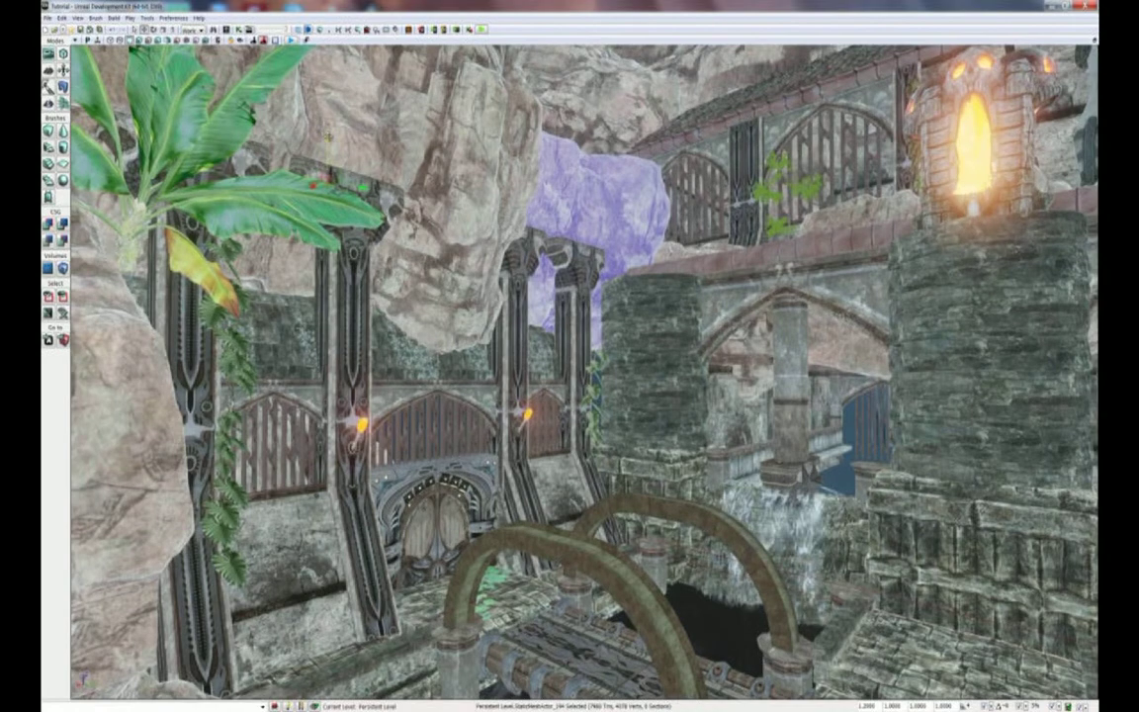
click(323, 273)
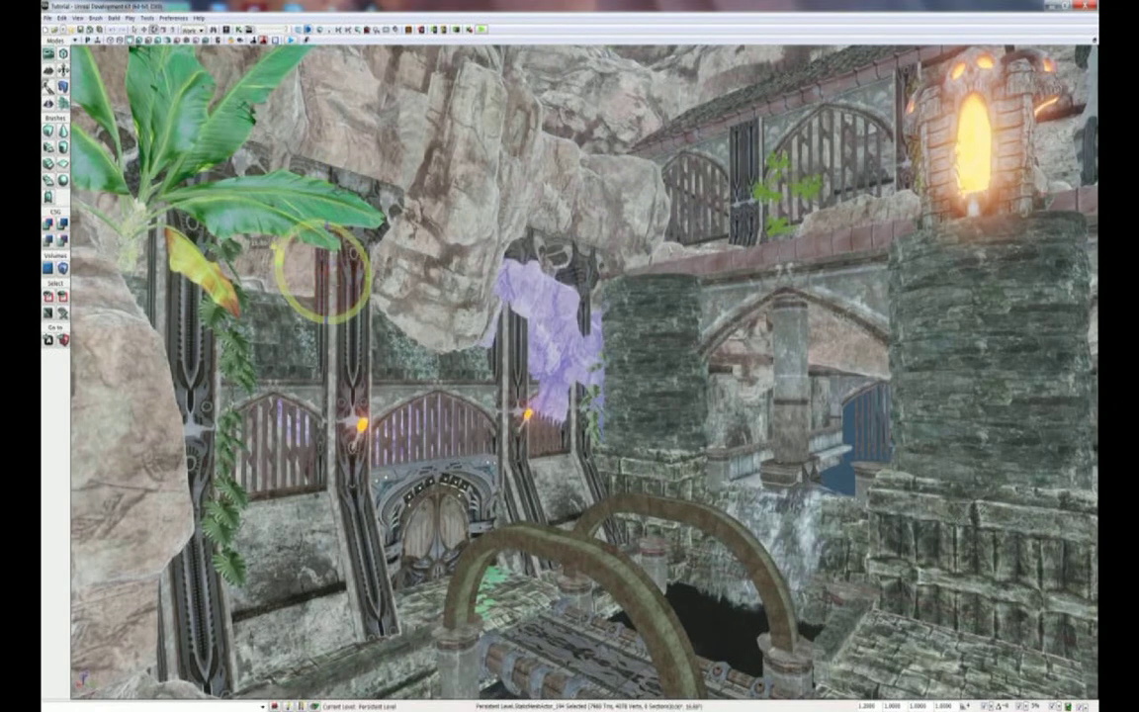
mouse_move(322, 273)
ctrl+mouse_down()
mouse_move(326, 255)
mouse_move(318, 267)
ctrl+mouse_up()
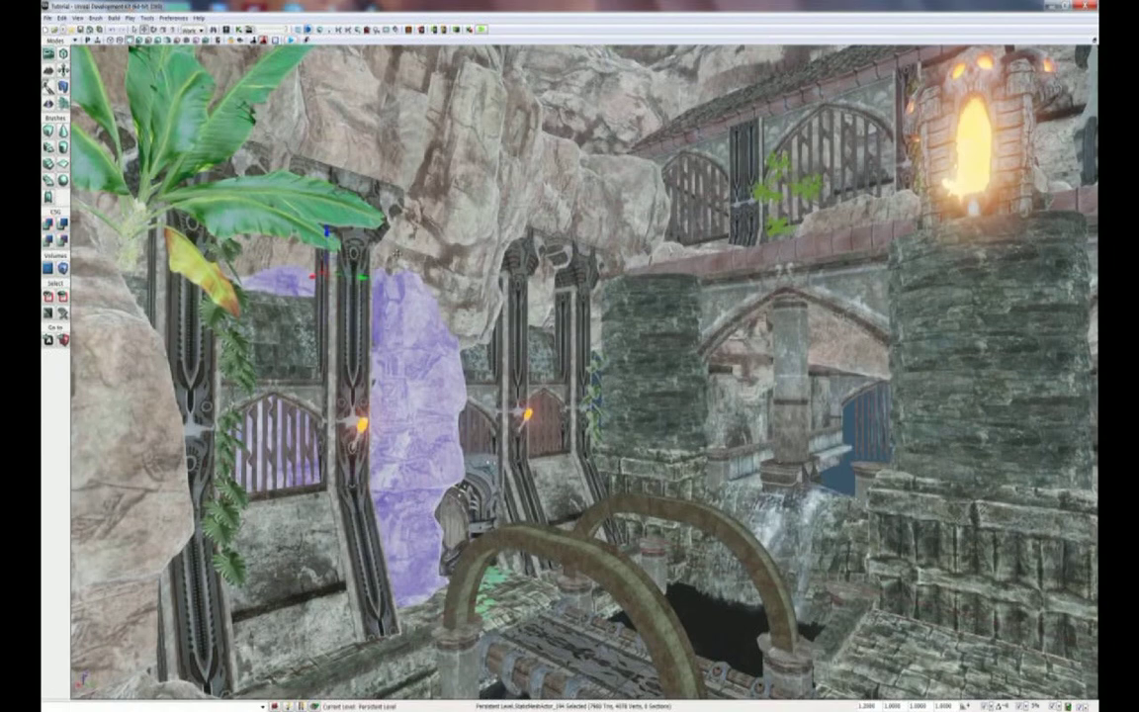
ctrl+drag(327, 247, 535, 242)
key(space)
drag(534, 297, 560, 302)
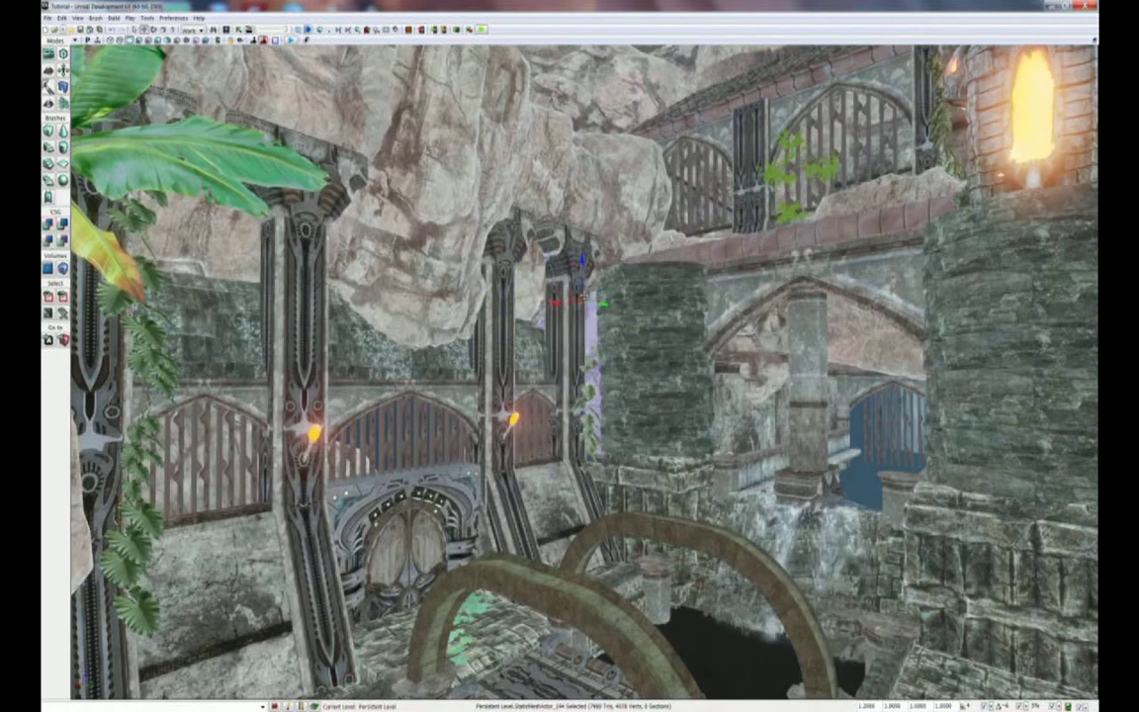
Move the rock behind the right-hand building and turn it around its vertical axis
right_drag(560, 302, 663, 305)
key(Home)
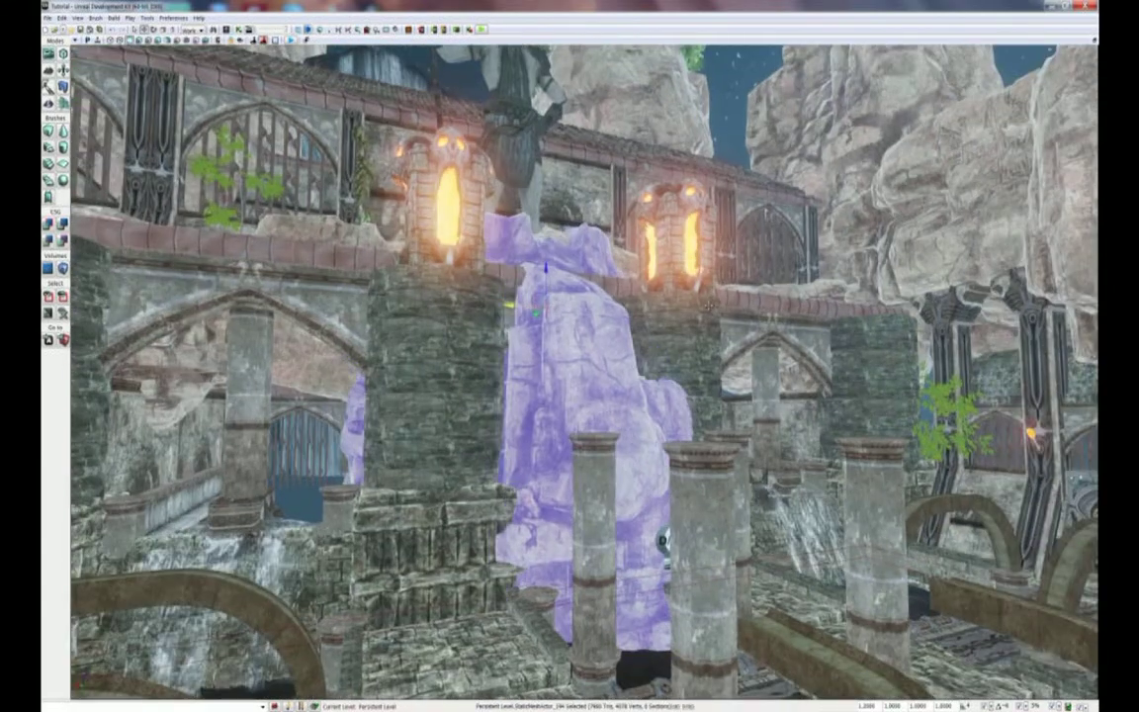
drag(534, 296, 910, 301)
key(Home)
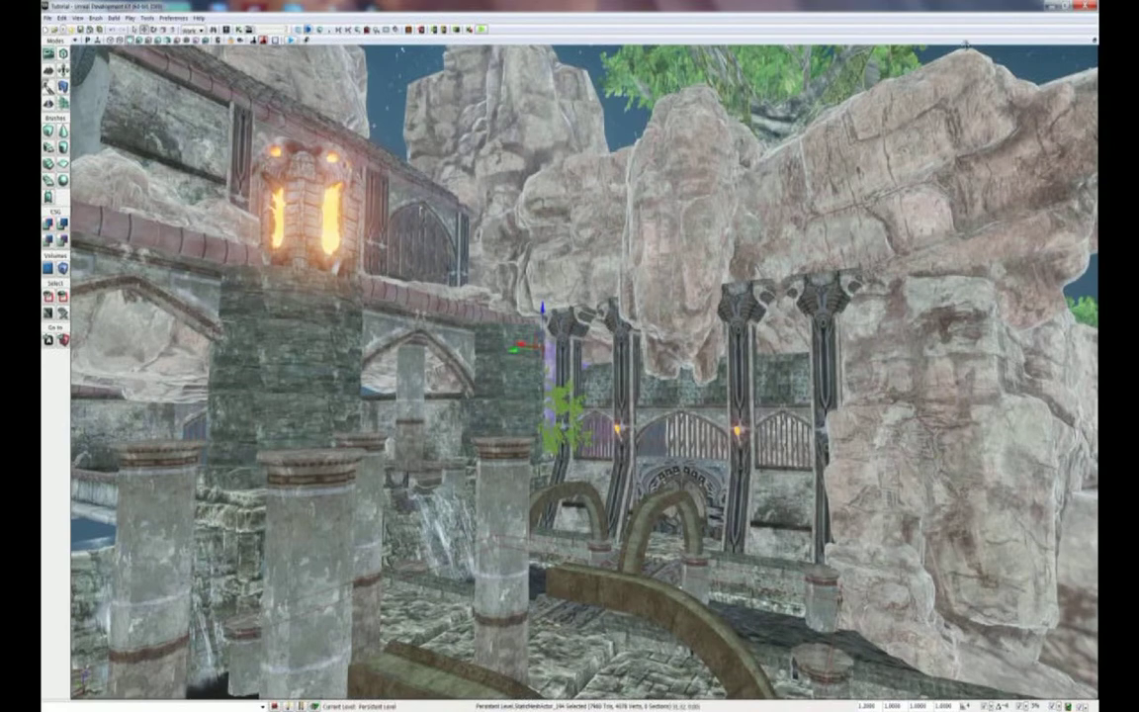
drag(594, 329, 633, 330)
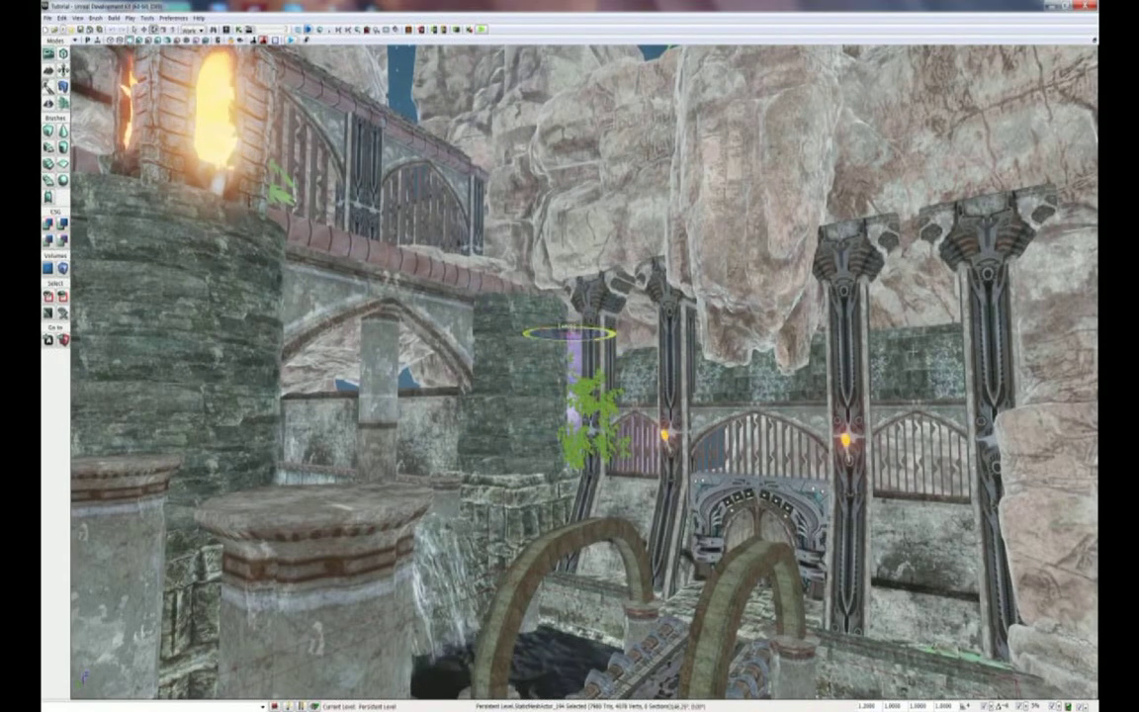
drag(450, 364, 468, 364)
Slide the rock left behind the pillar and rotate it about 90 degrees
key(space)
drag(539, 366, 421, 376)
right_drag(420, 376, 411, 301)
key(space)
drag(430, 297, 440, 405)
key(space)
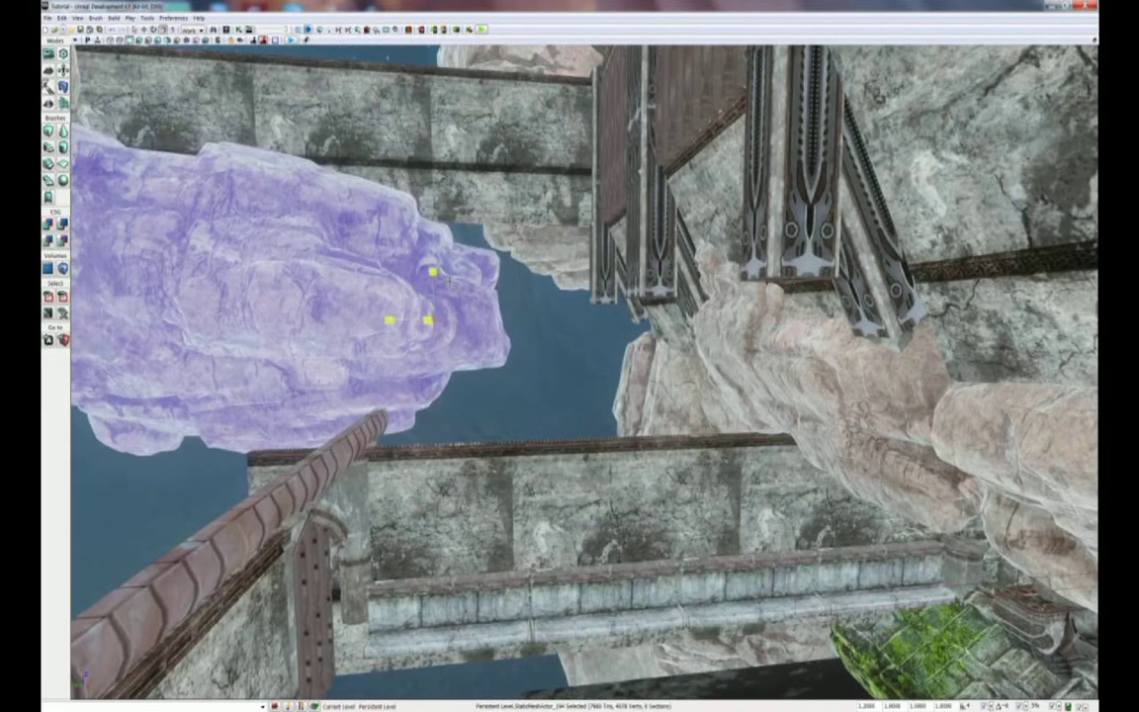
Rotate the hanging rock into a new orientation
right_drag(440, 406, 423, 439)
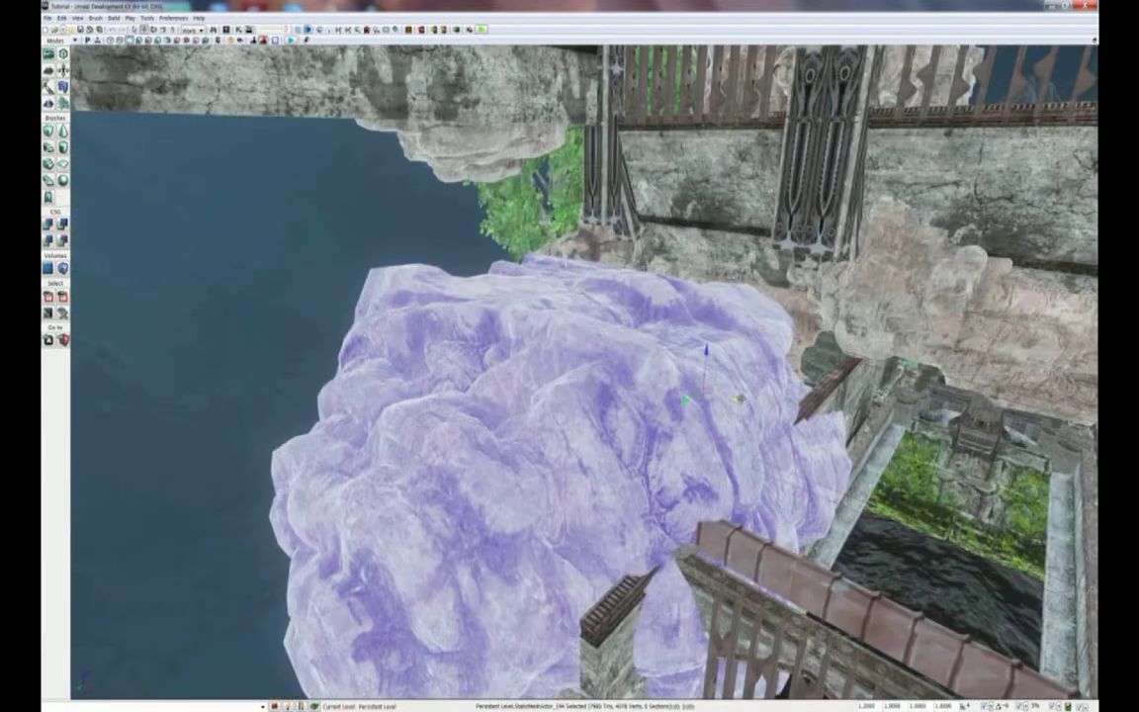
drag(737, 399, 653, 346)
right_drag(630, 351, 633, 356)
Tuck the rock behind the pillar inside the arch, then fly toward the twin bridges
ctrl+drag(497, 364, 129, 326)
right_drag(129, 327, 241, 371)
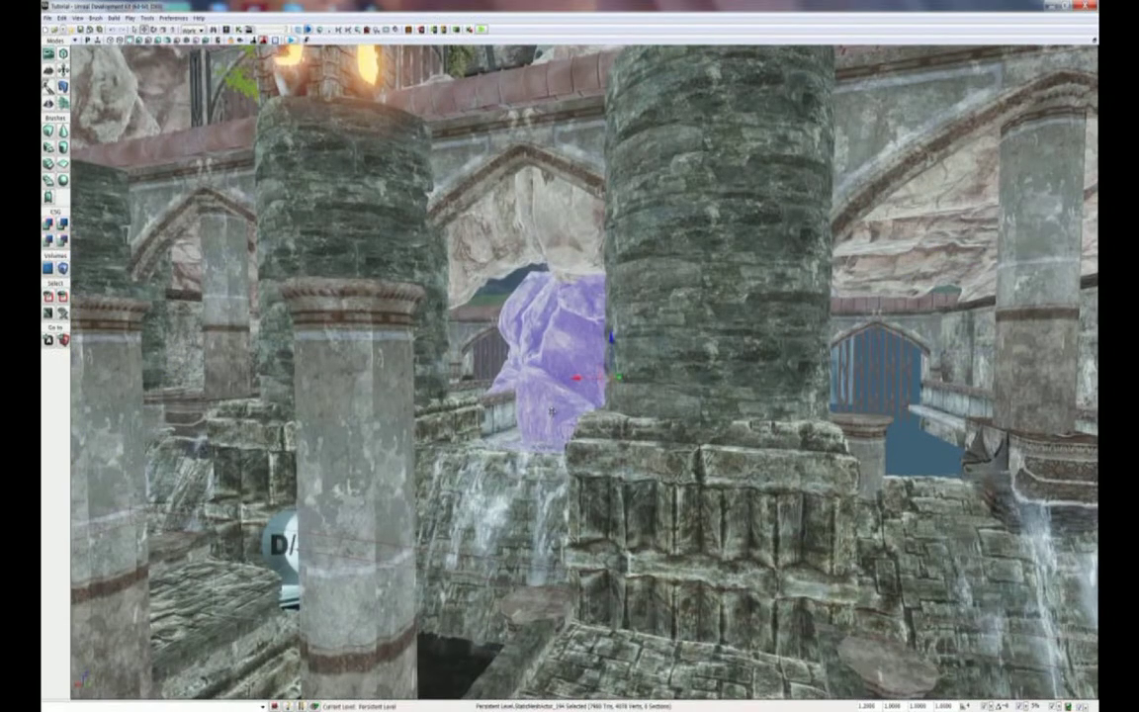
ctrl+drag(514, 341, 248, 376)
mouse_move(248, 376)
right_down()
mouse_move(286, 415)
mouse_move(266, 405)
mouse_move(272, 373)
mouse_move(242, 373)
right_up()
right_drag(581, 635, 744, 615)
right_drag(734, 682, 958, 669)
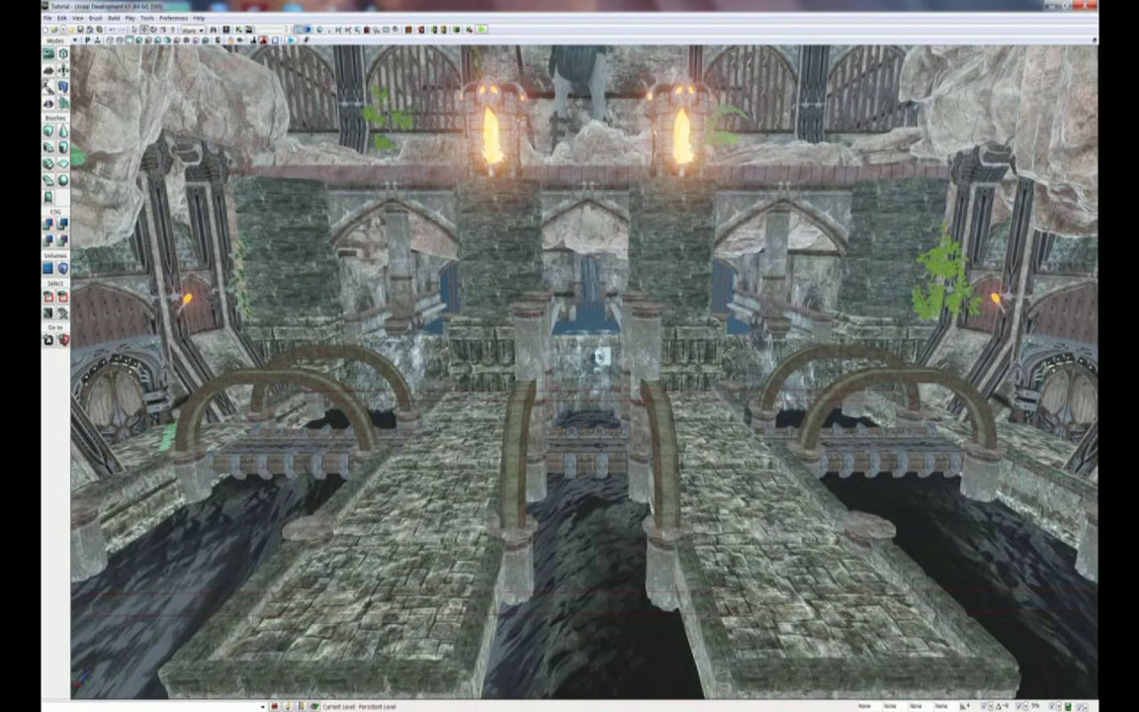
key(Up)
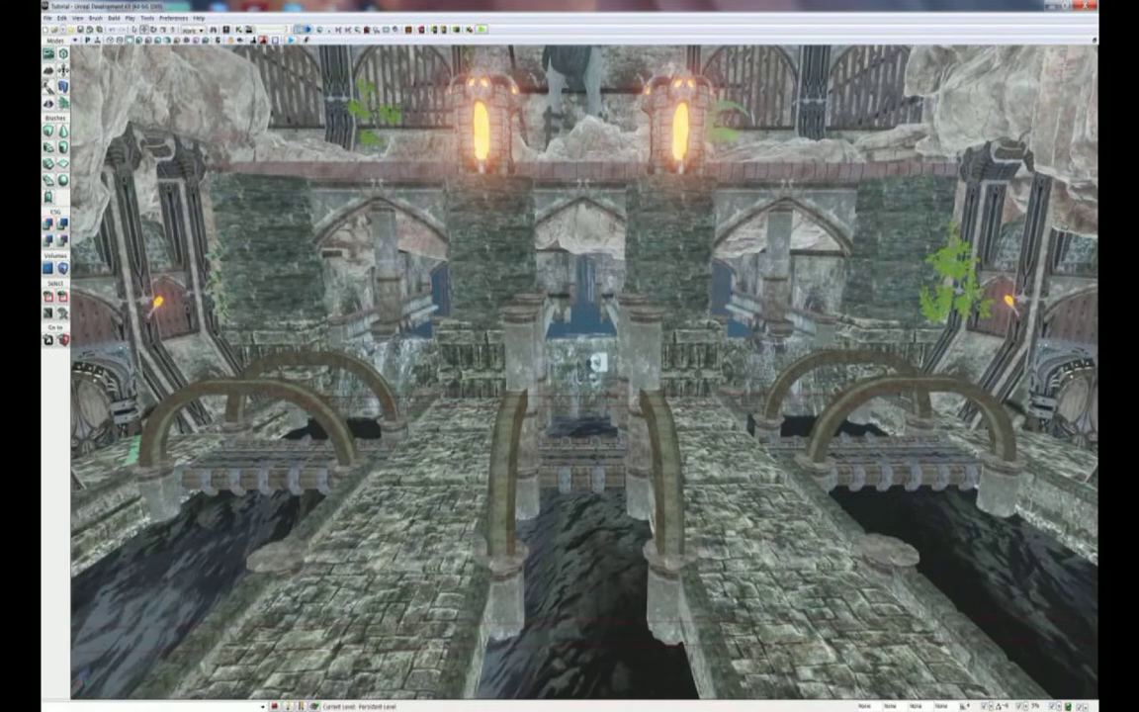
key(Down)
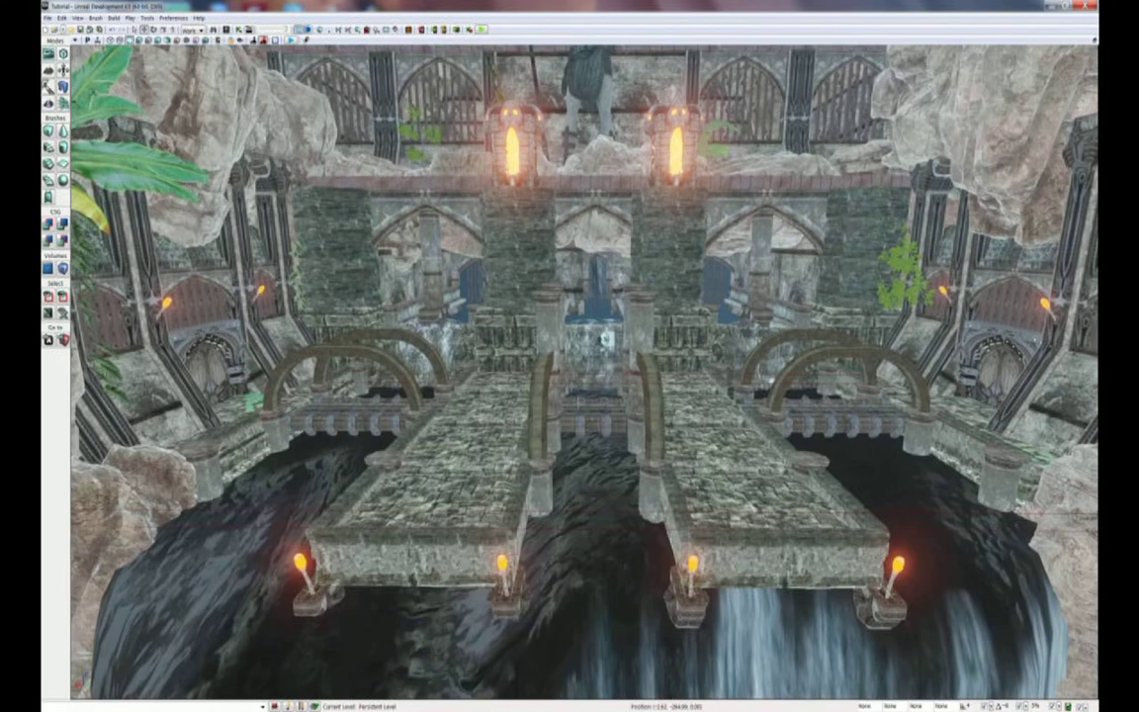
key(Down)
key(Up)
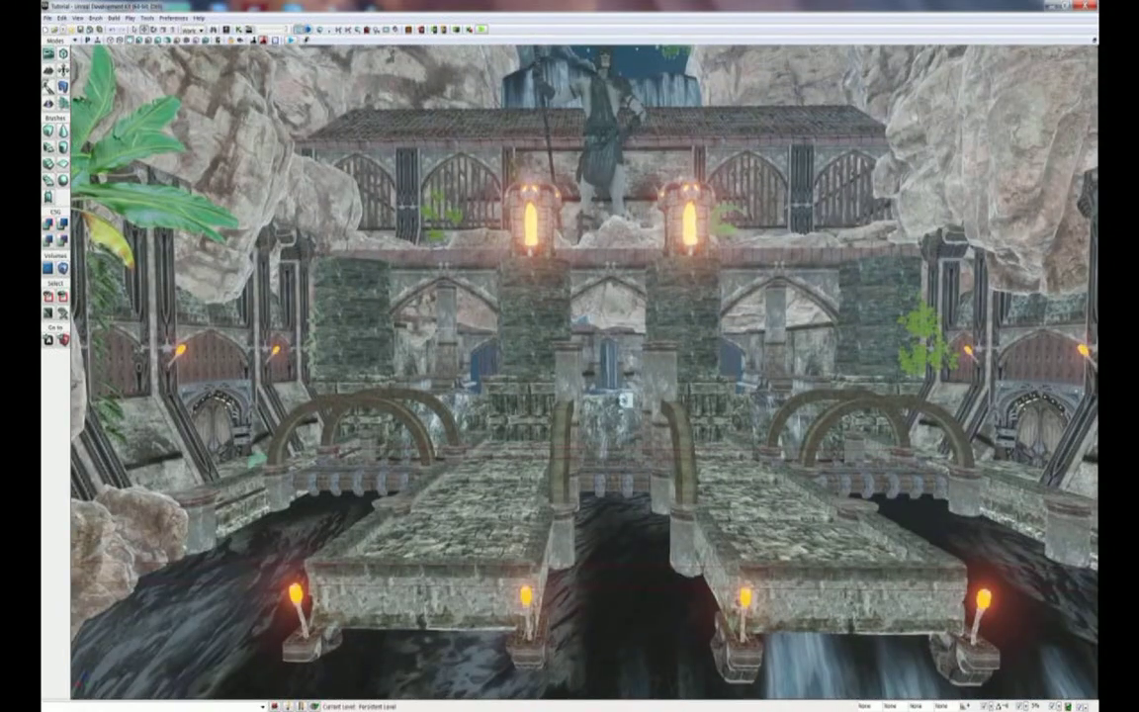
key(Up)
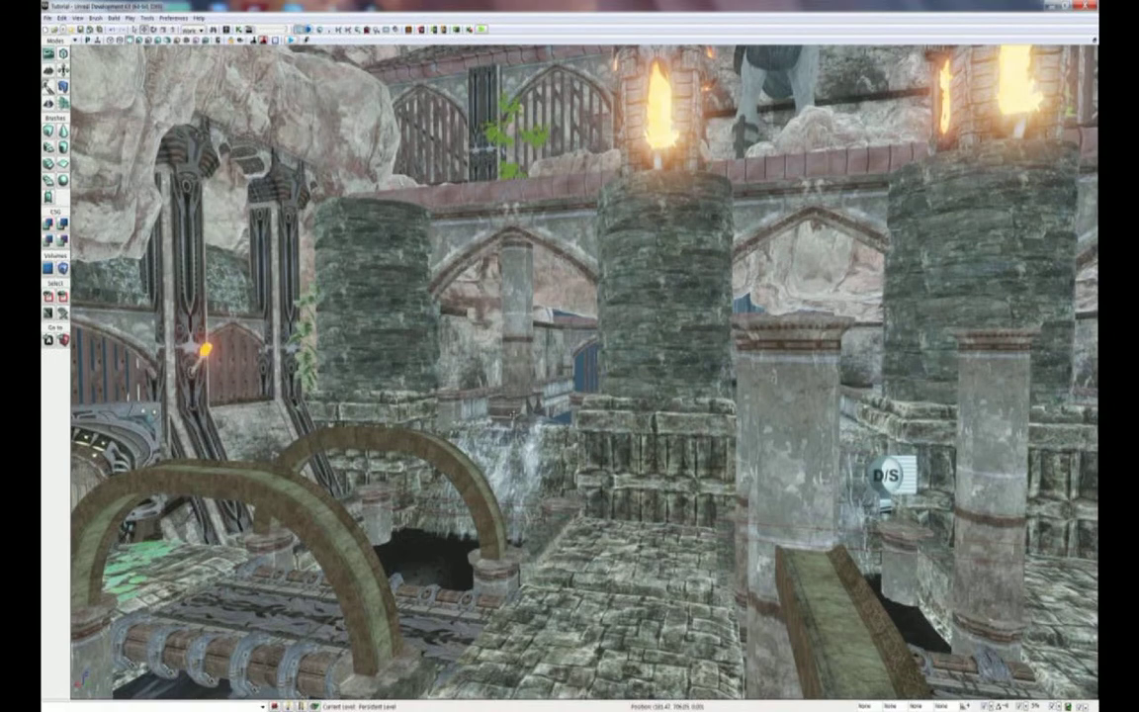
key(Up)
Select the slender purple pillar and lower it onto the front of the bridge
click(463, 375)
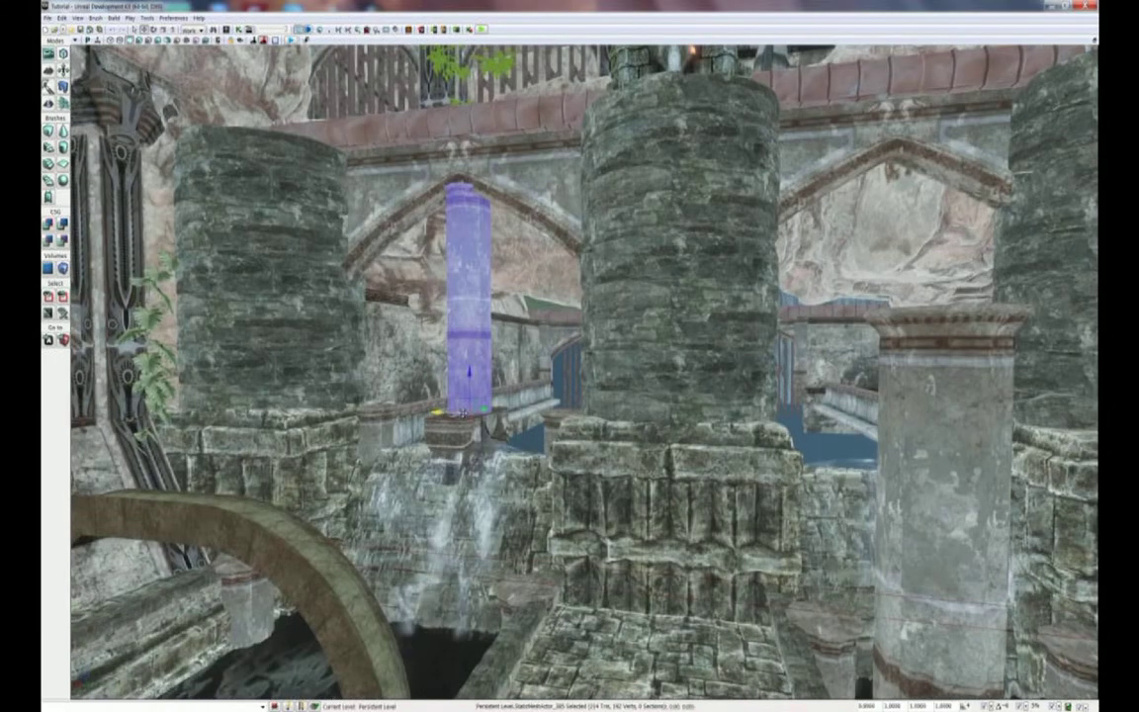
click(738, 405)
key(Up)
key(Up)
key(Up)
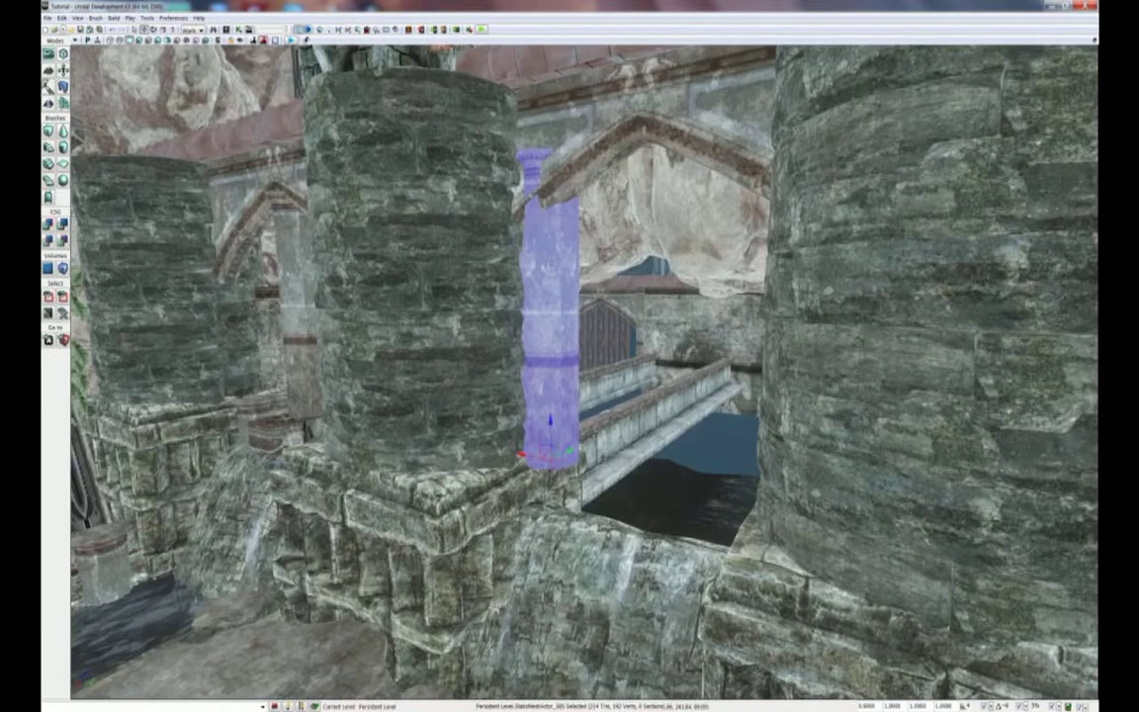
key(Down)
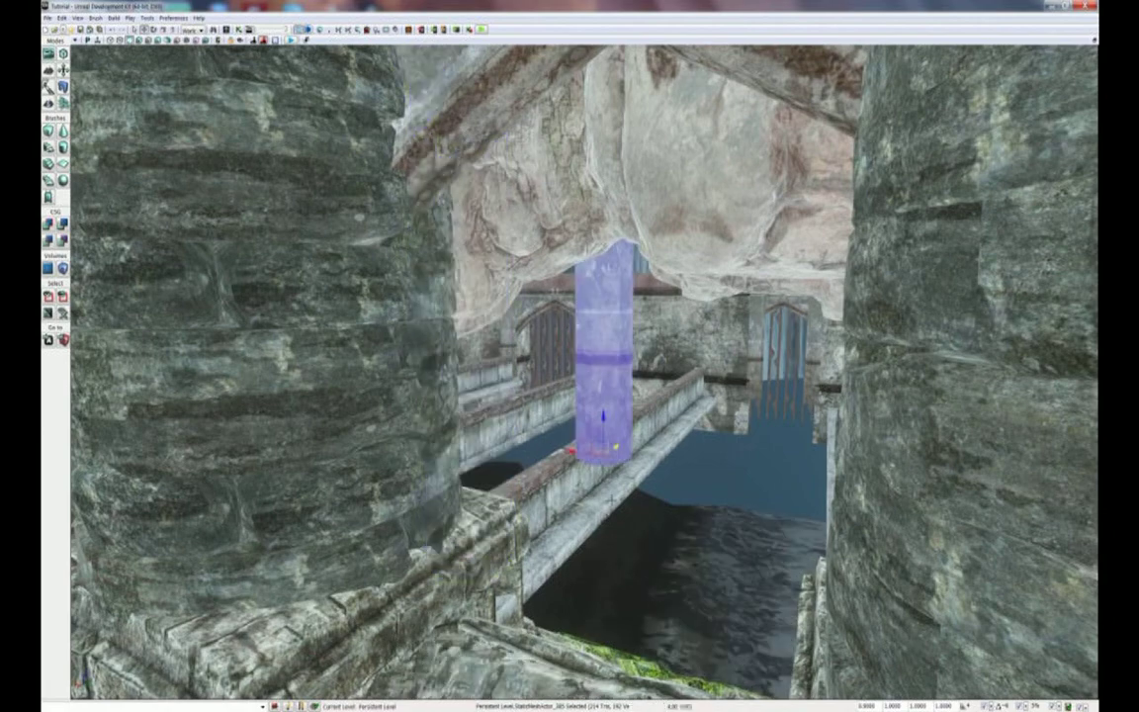
key(Down)
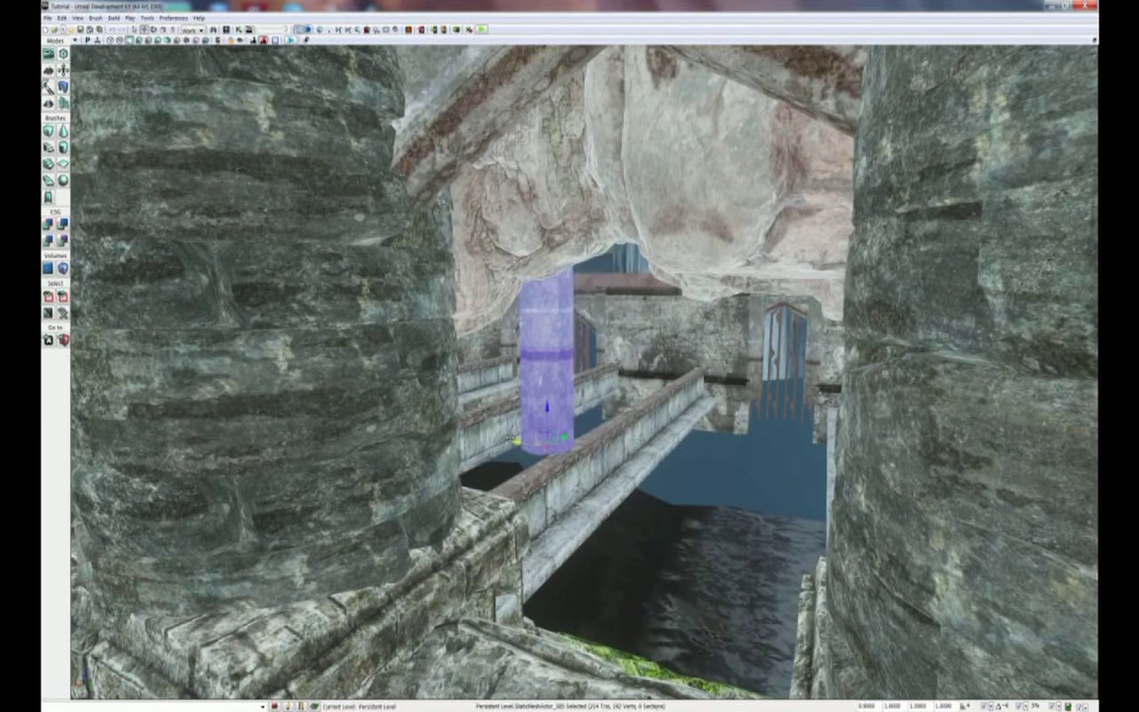
key(Up)
key(Up)
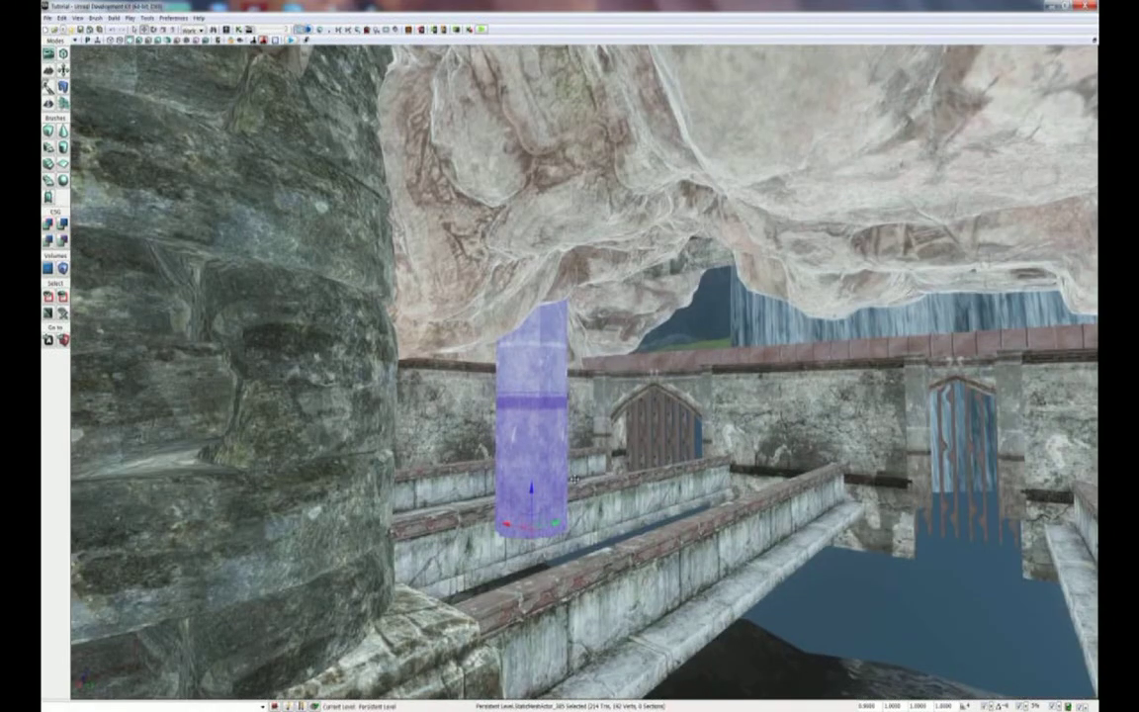
drag(531, 489, 531, 598)
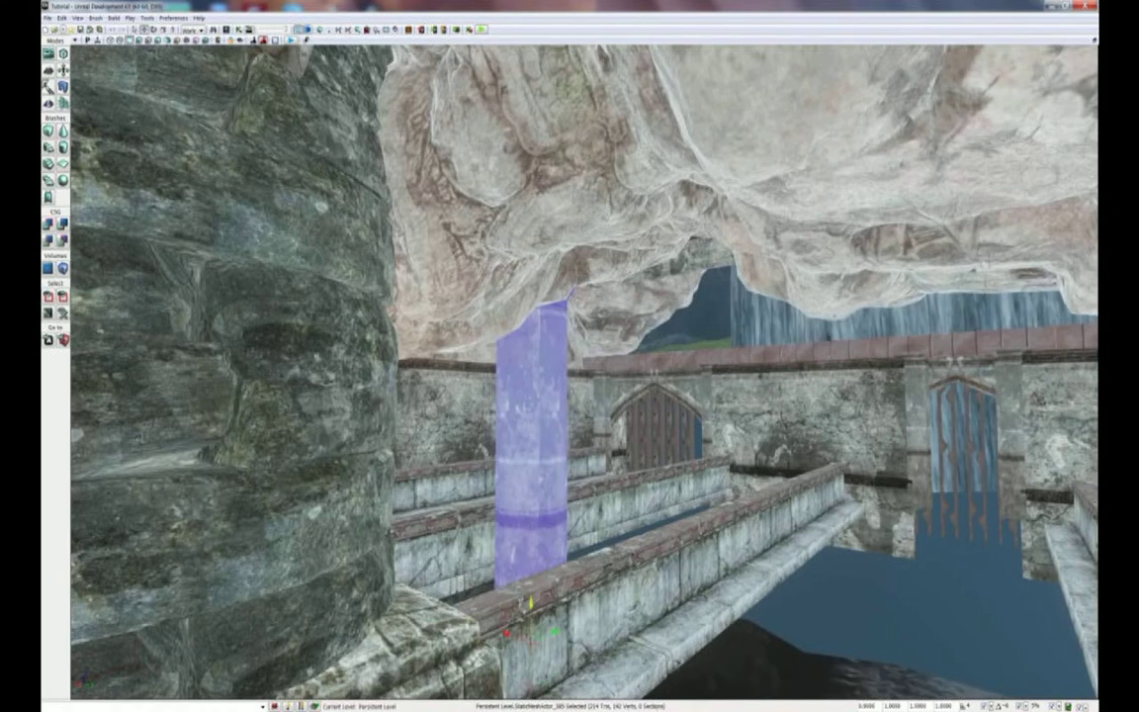
key(Down)
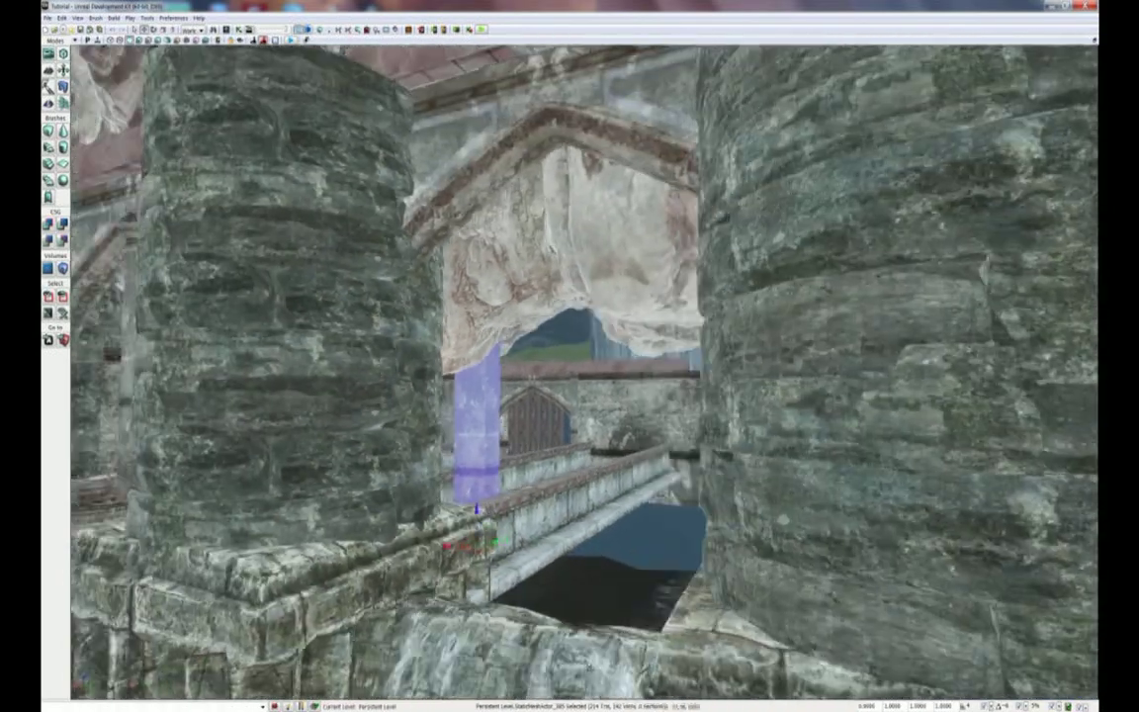
key(Right)
drag(481, 497, 494, 492)
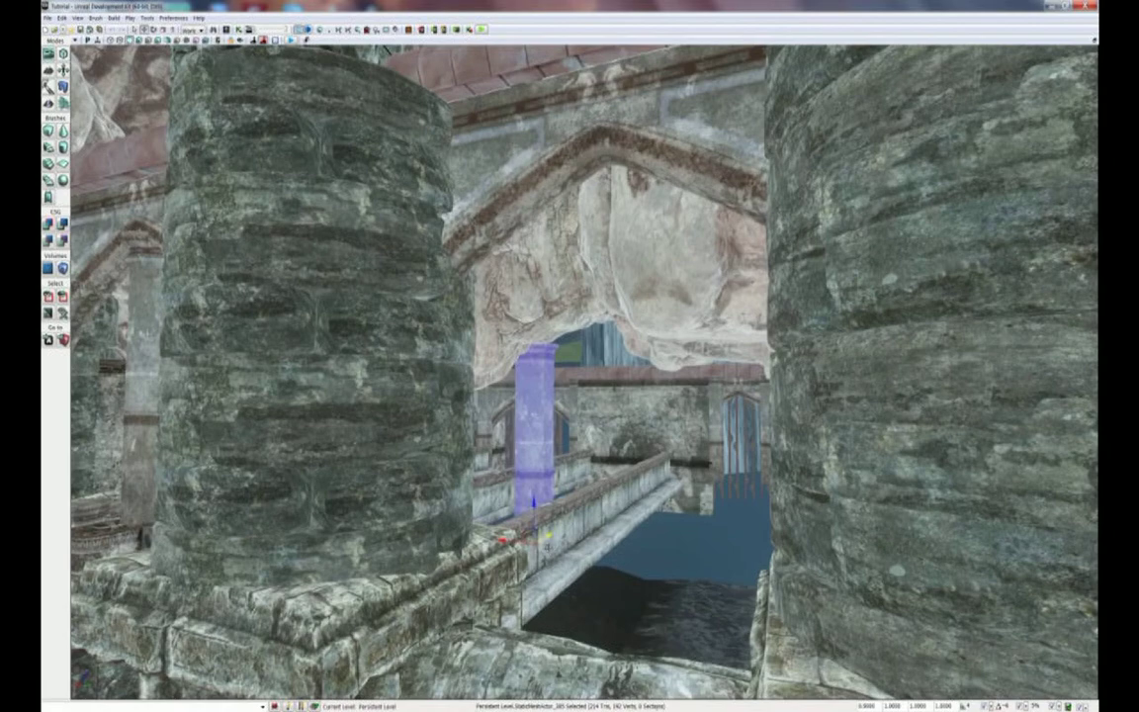
Fly between the columns and move the purple volume to the bridge's right side
key(Down)
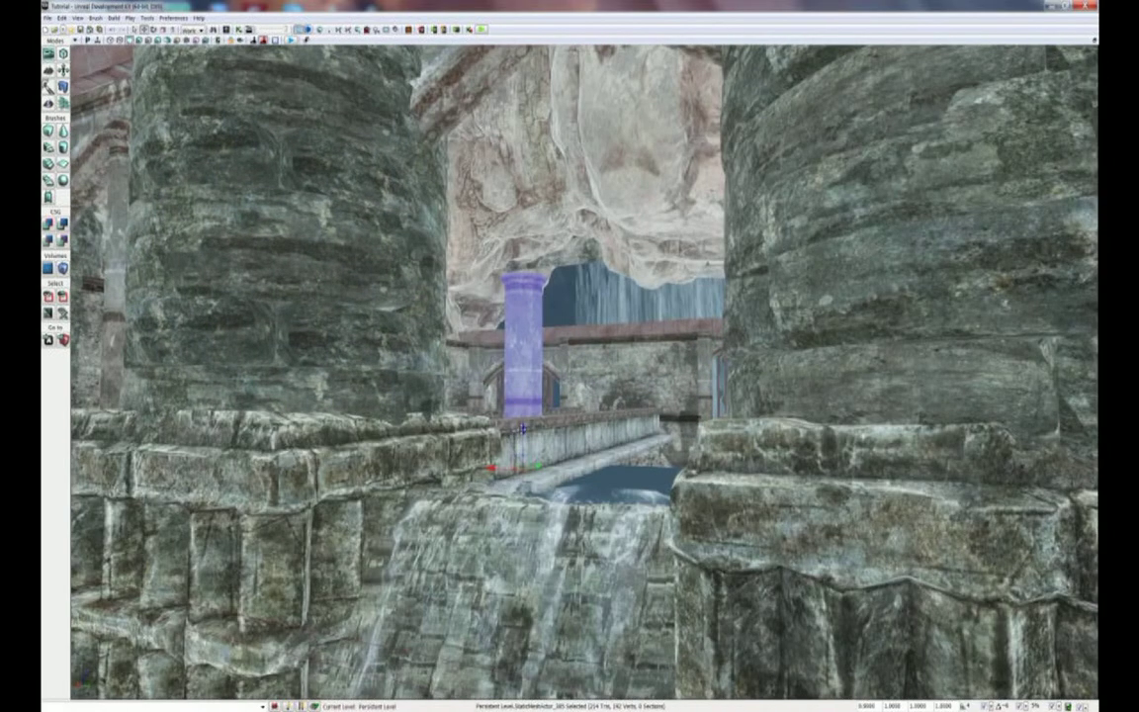
key(Right)
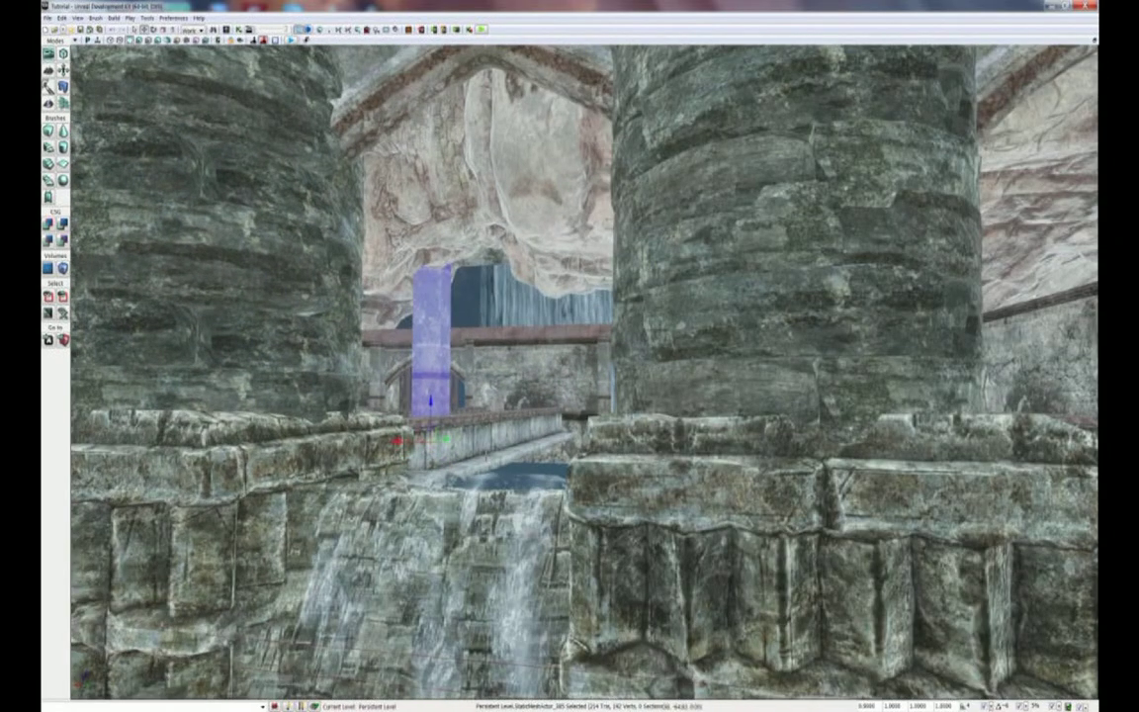
key(Down)
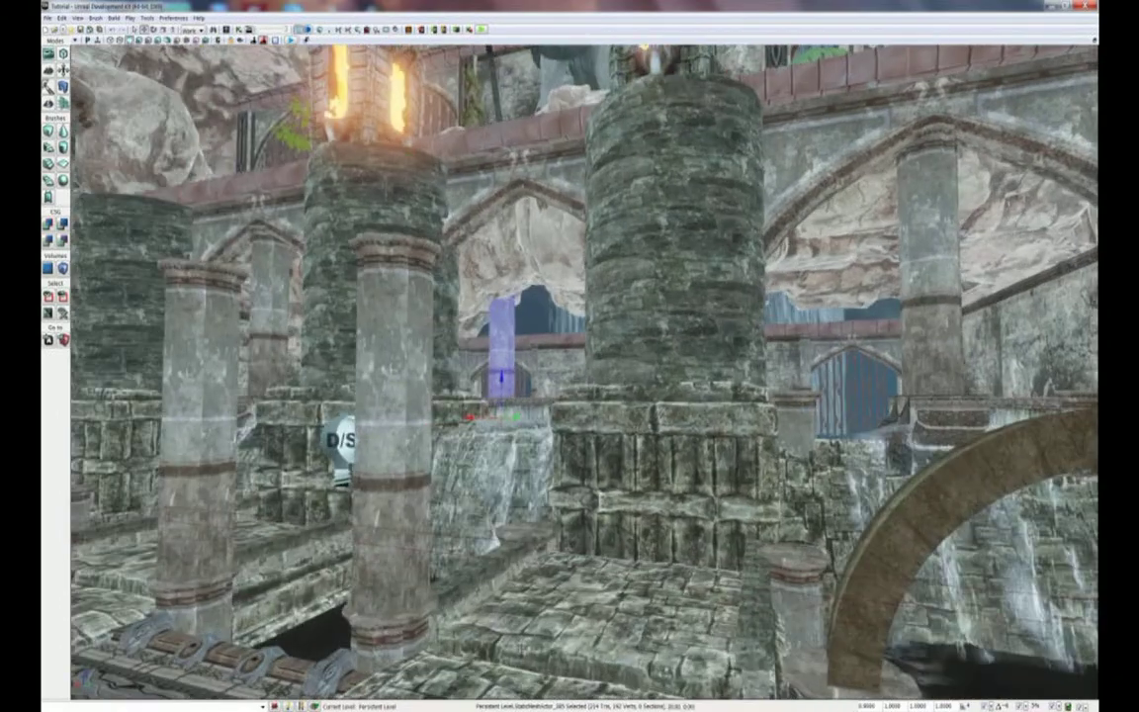
key(Up)
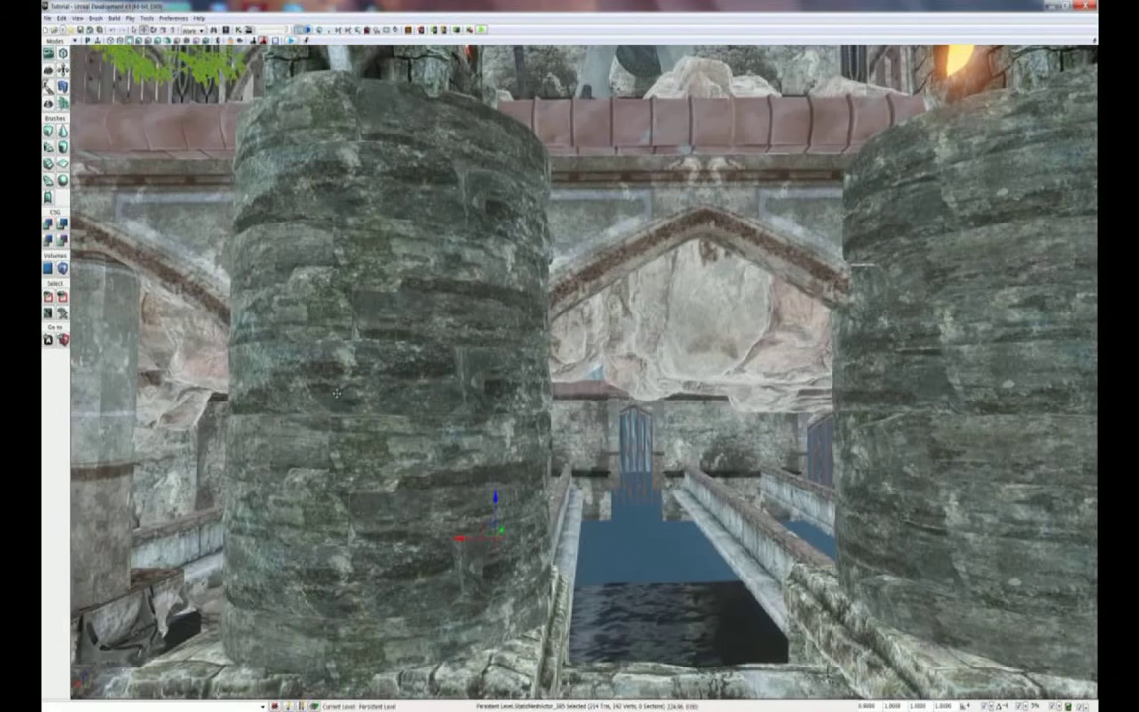
key(Up)
drag(390, 482, 725, 495)
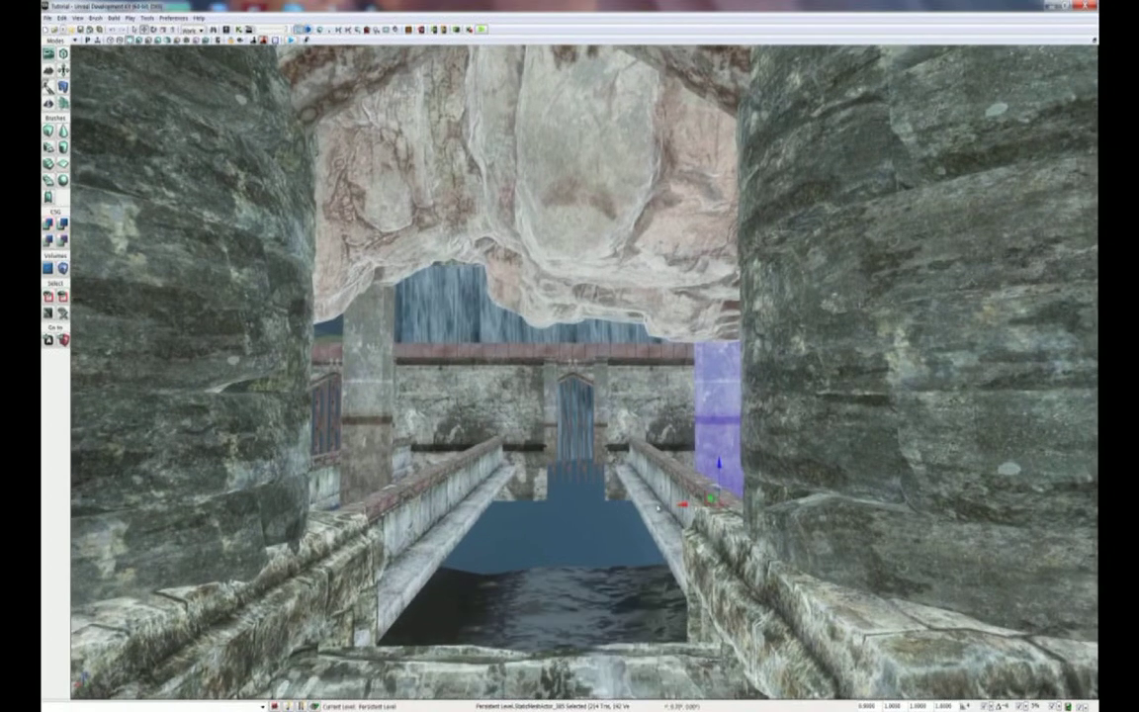
key(Right)
key(Left)
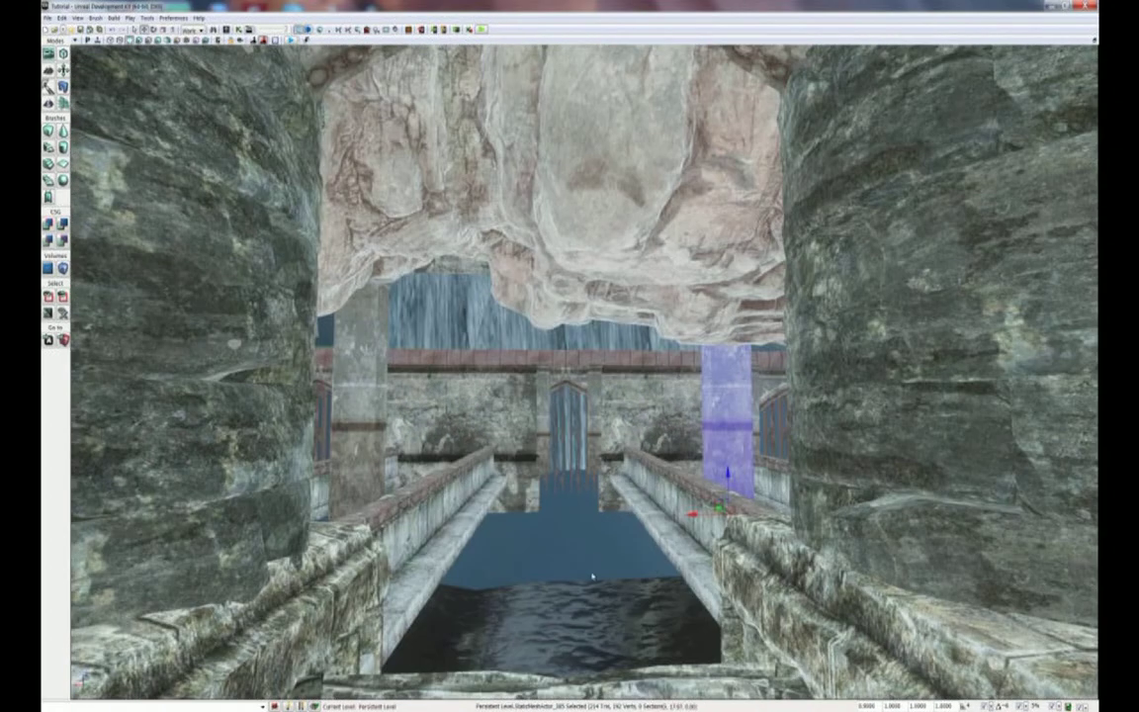
key(Down)
key(Up)
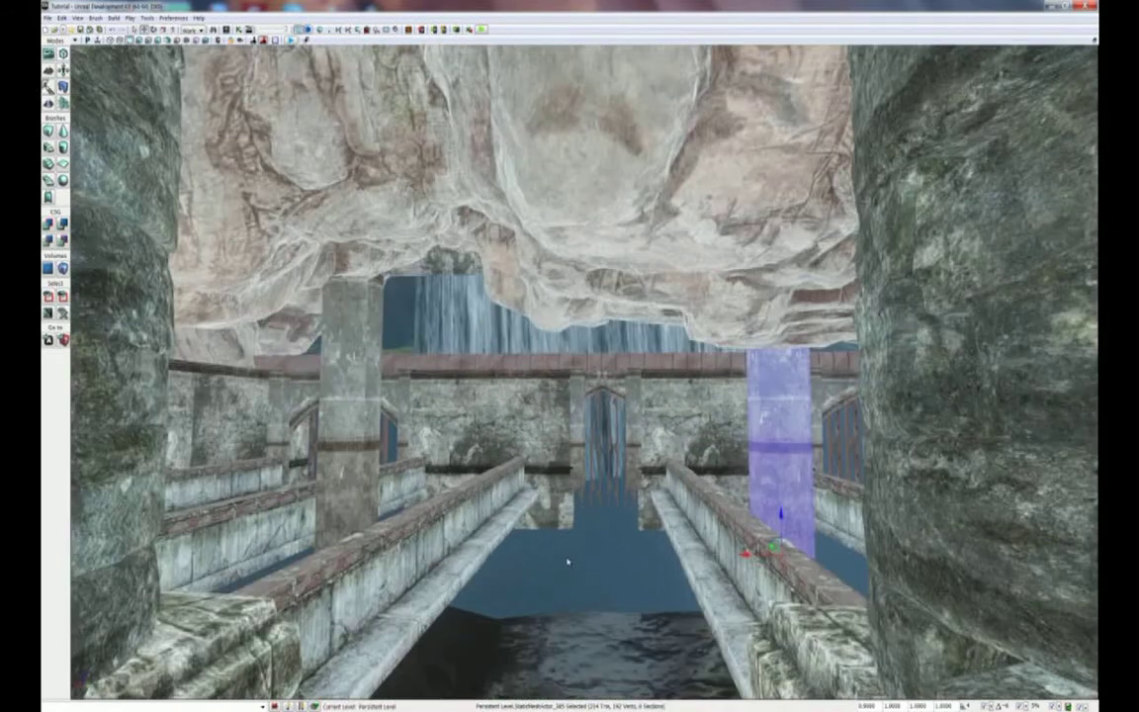
Filter assets to static meshes, search 'LightBeam', and place the floodlight fixture mesh in the level
click(208, 31)
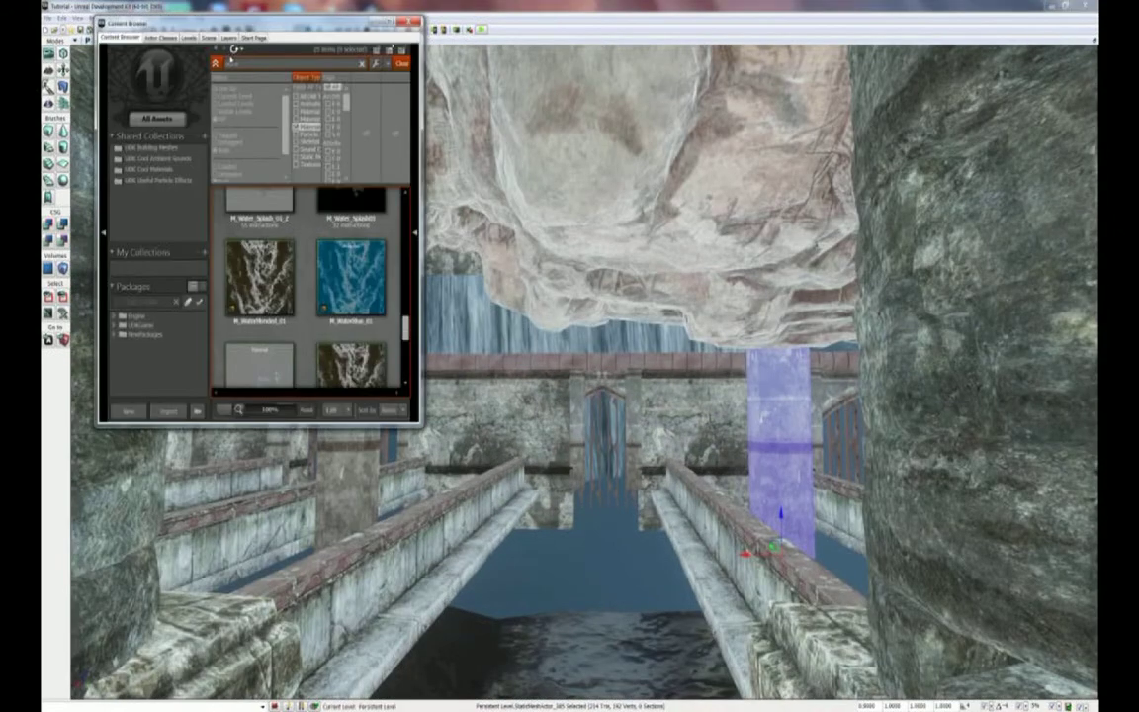
click(295, 132)
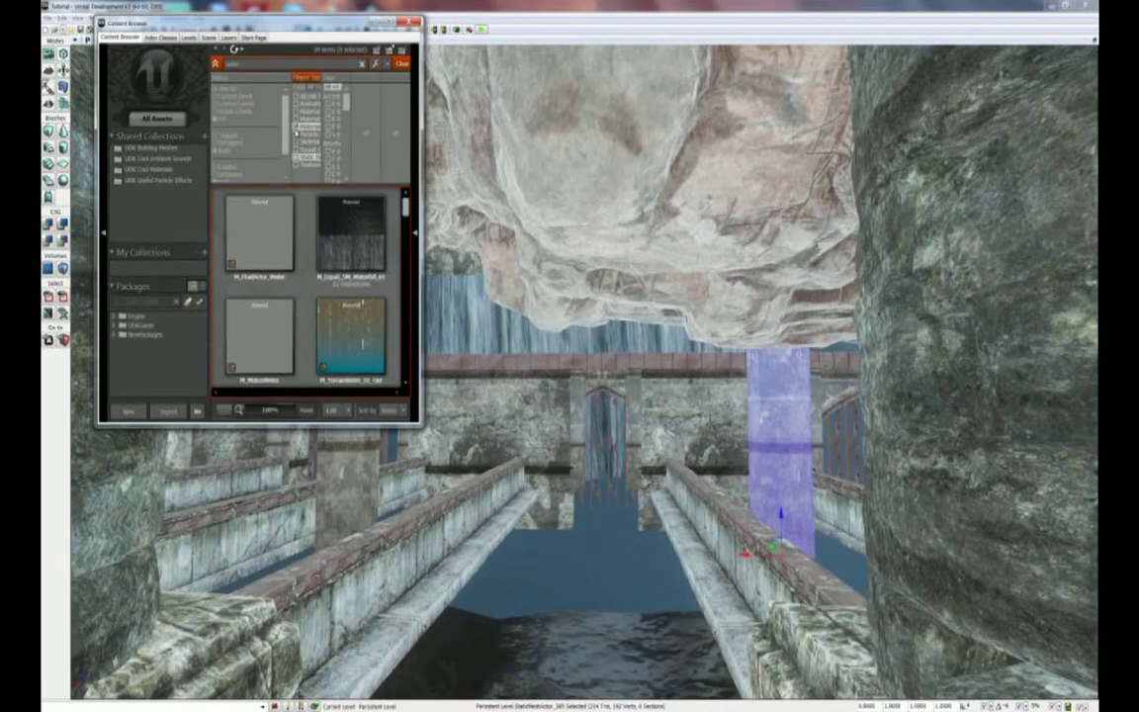
click(296, 156)
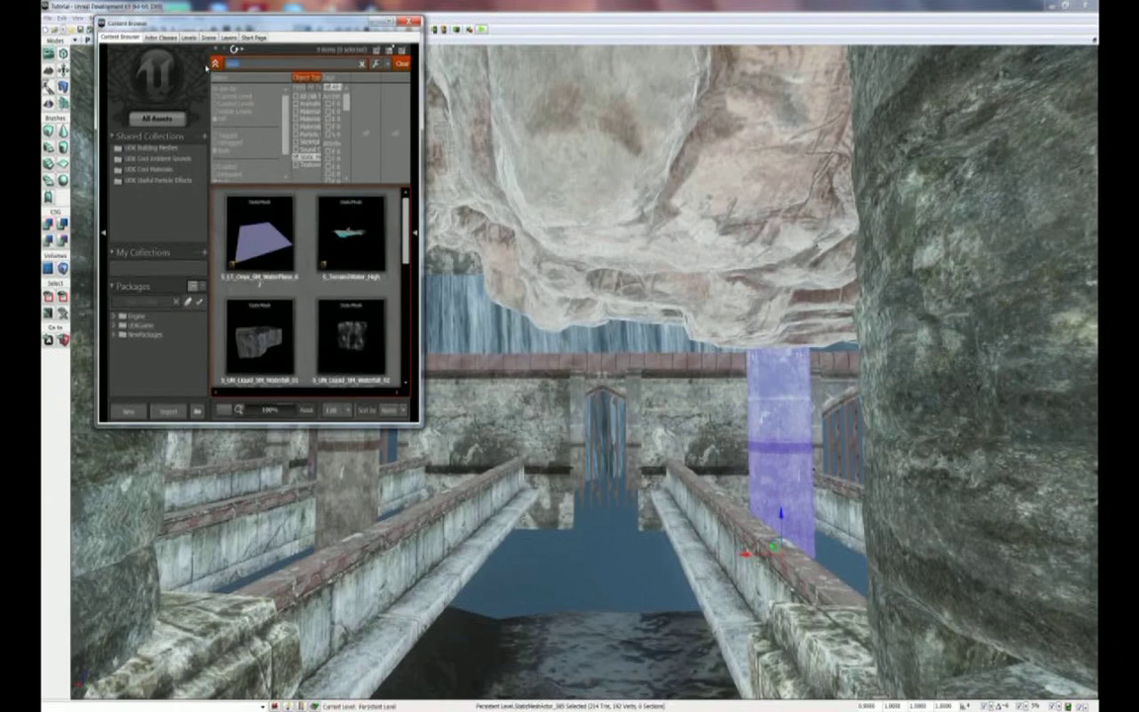
text(LightBeam)
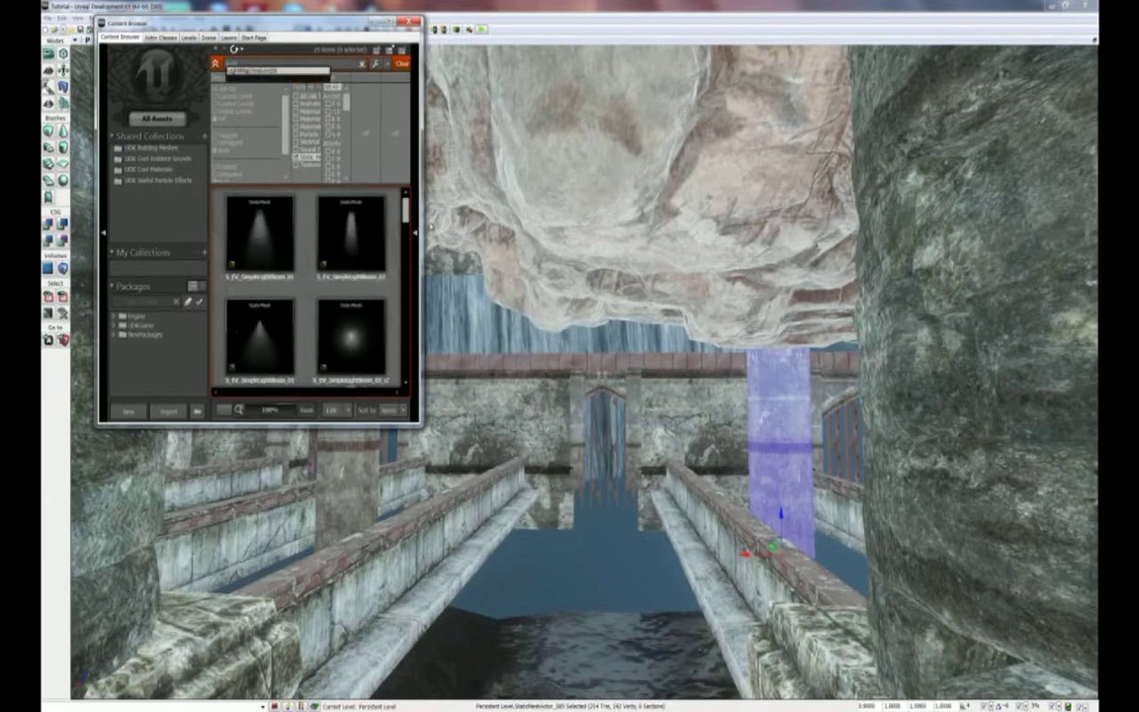
scroll(375, 265, down, 5)
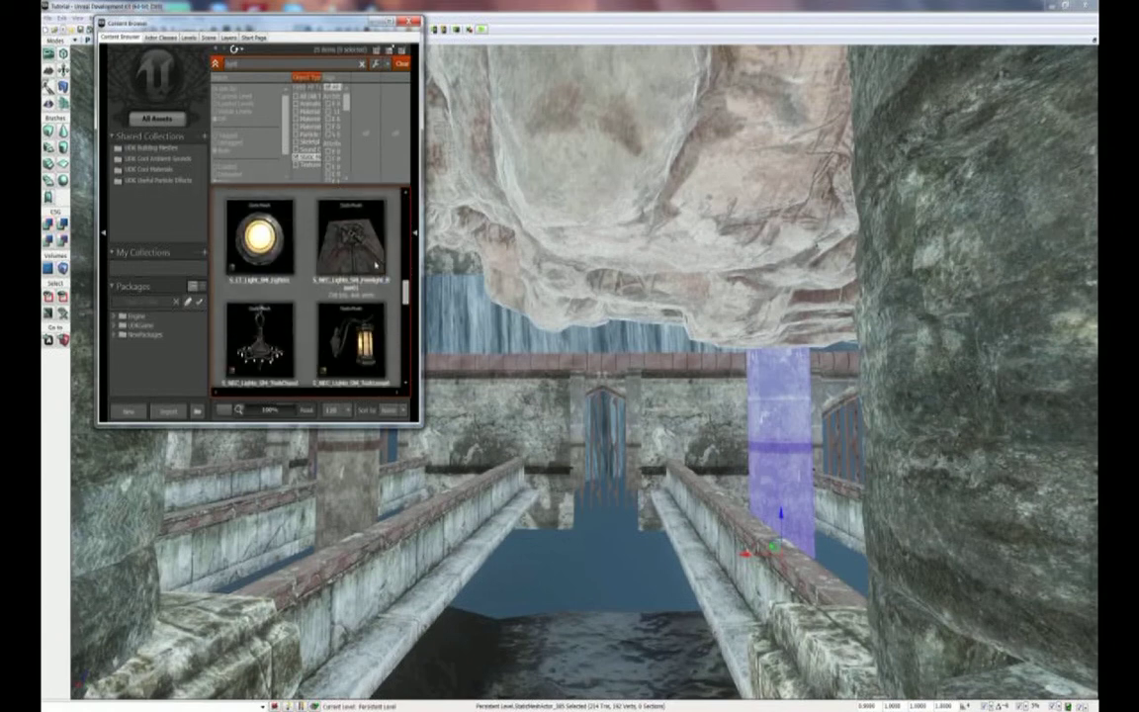
click(374, 263)
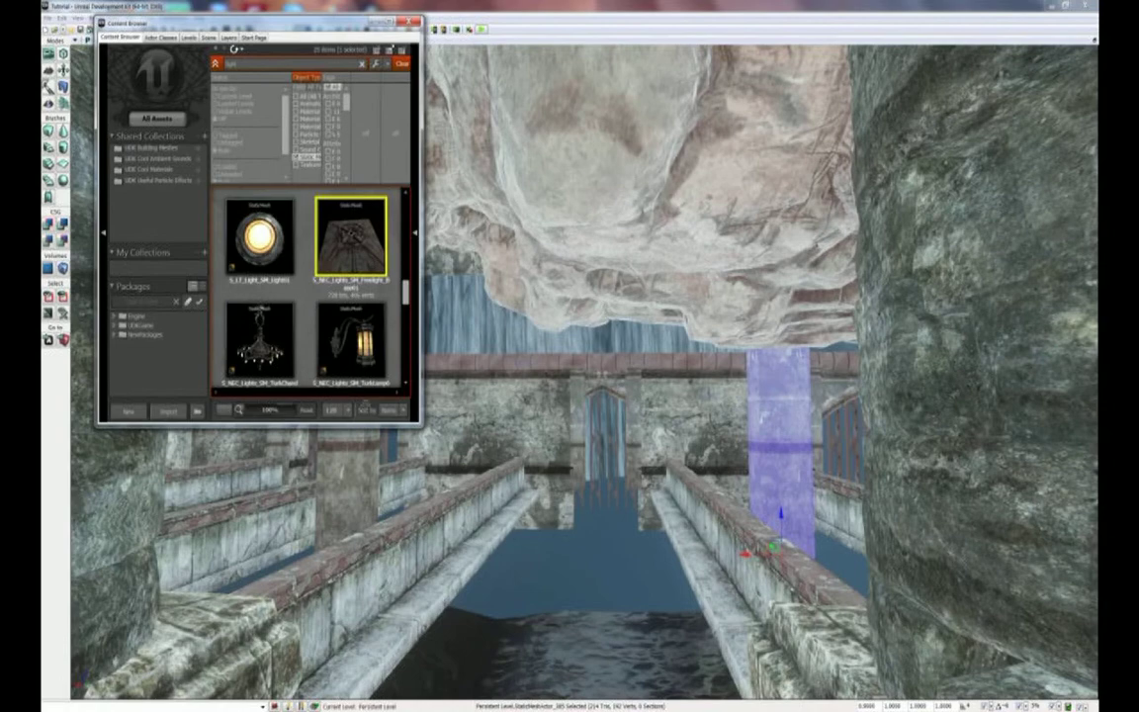
click(361, 447)
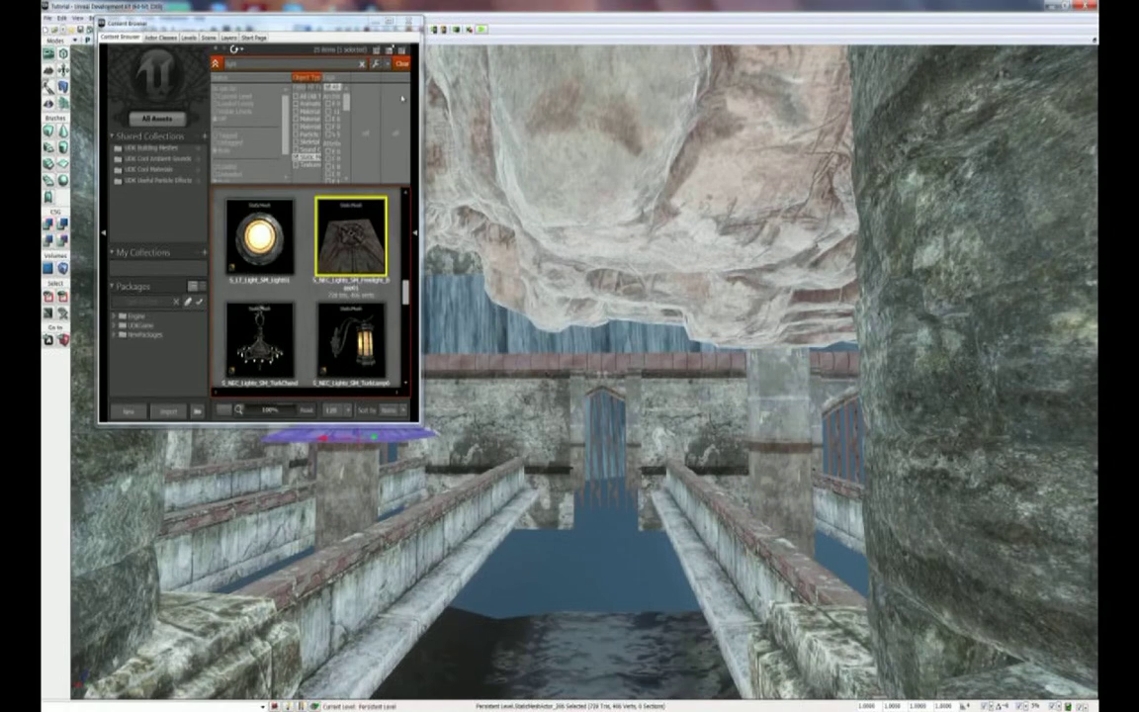
Scale the placed fixture to 0.25 and position it against the stone pillar's face
key(ctrl+shift+f)
drag(410, 507, 442, 550)
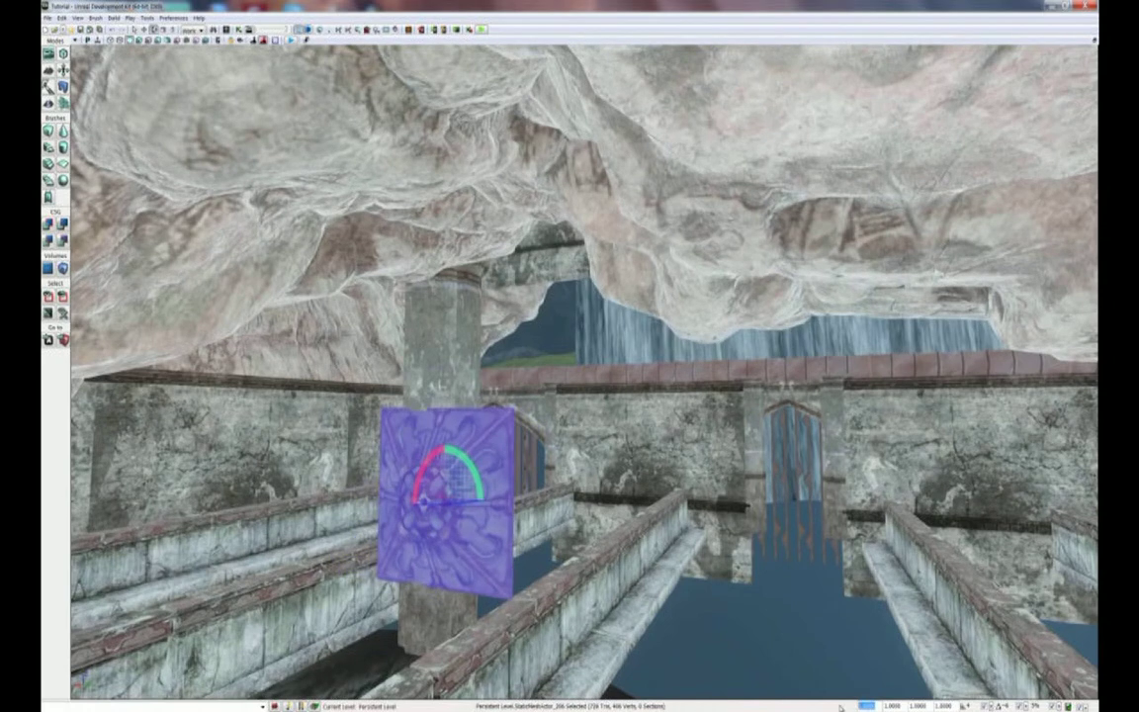
key(Return)
drag(760, 625, 451, 530)
drag(619, 563, 682, 524)
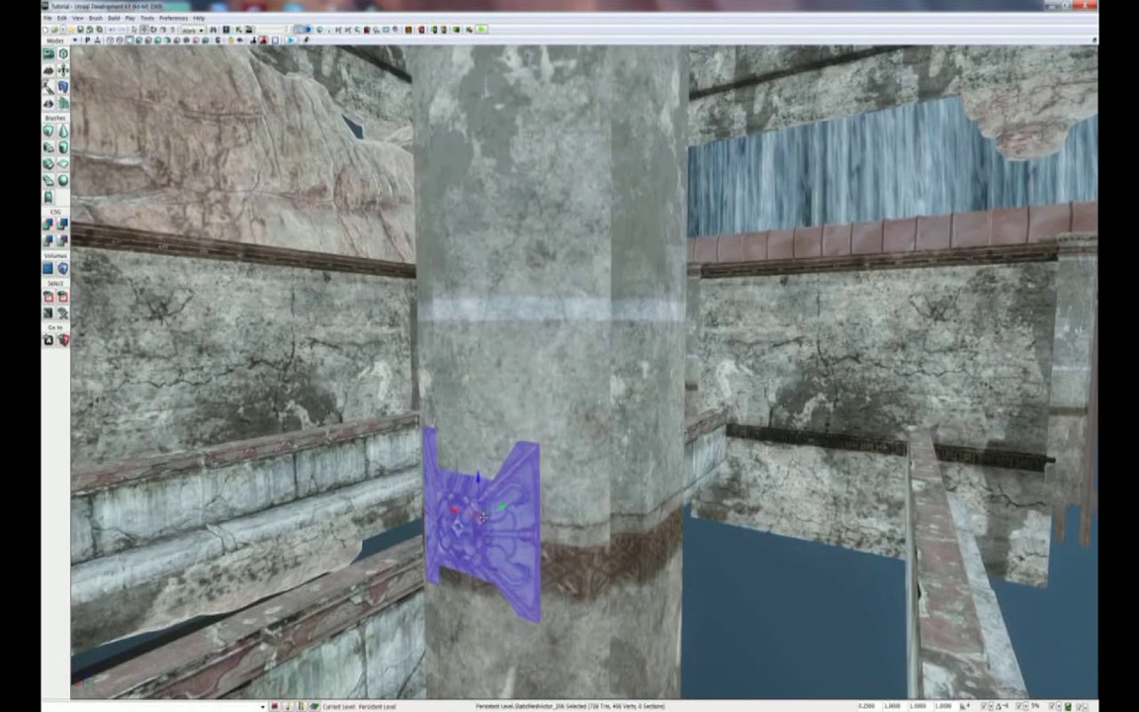
drag(481, 515, 455, 428)
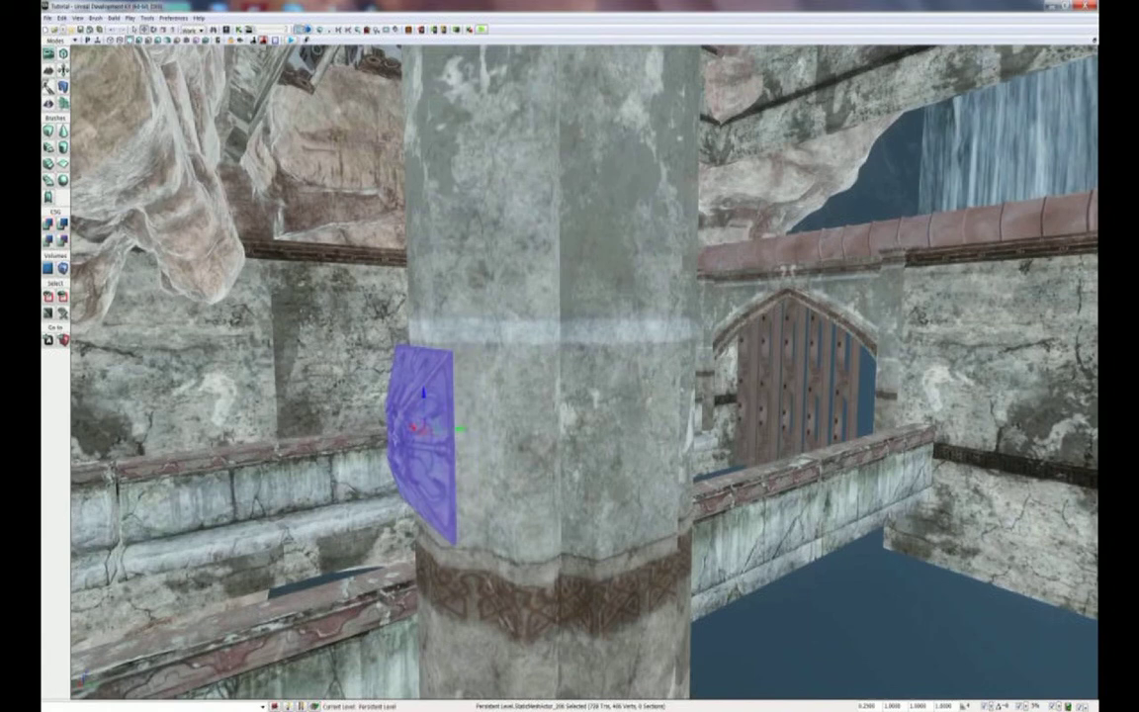
Set smaller grid snap increments, testing the fixture's slide along the pillar
click(974, 705)
click(1009, 653)
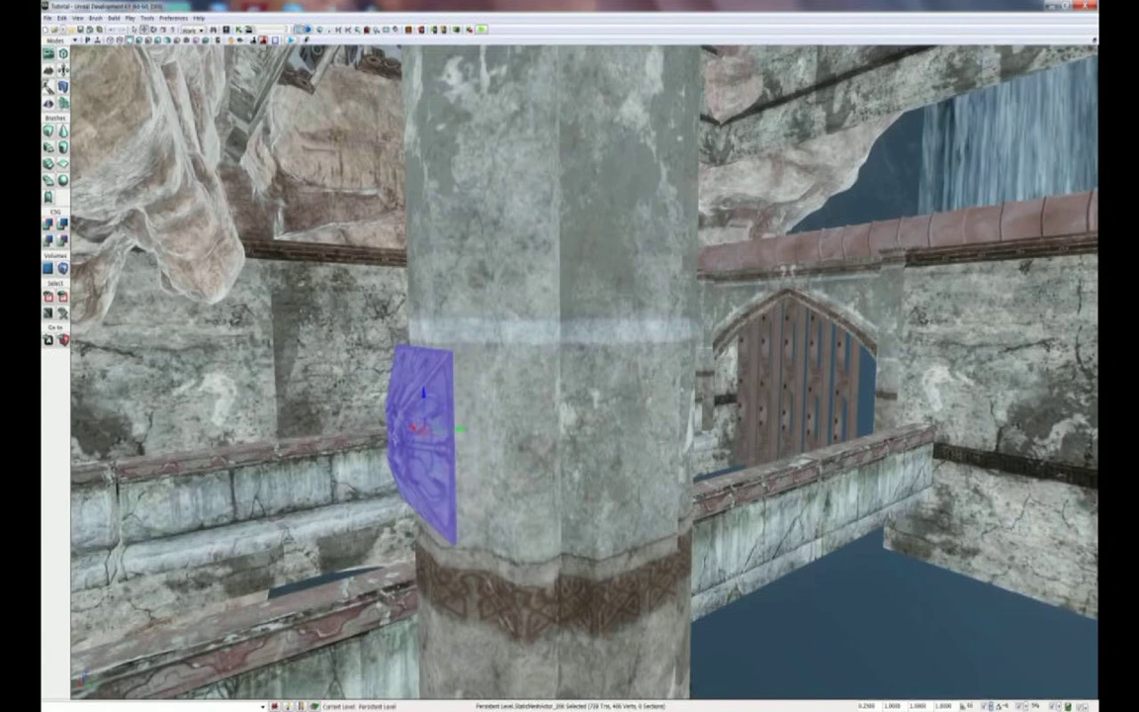
drag(391, 393, 430, 436)
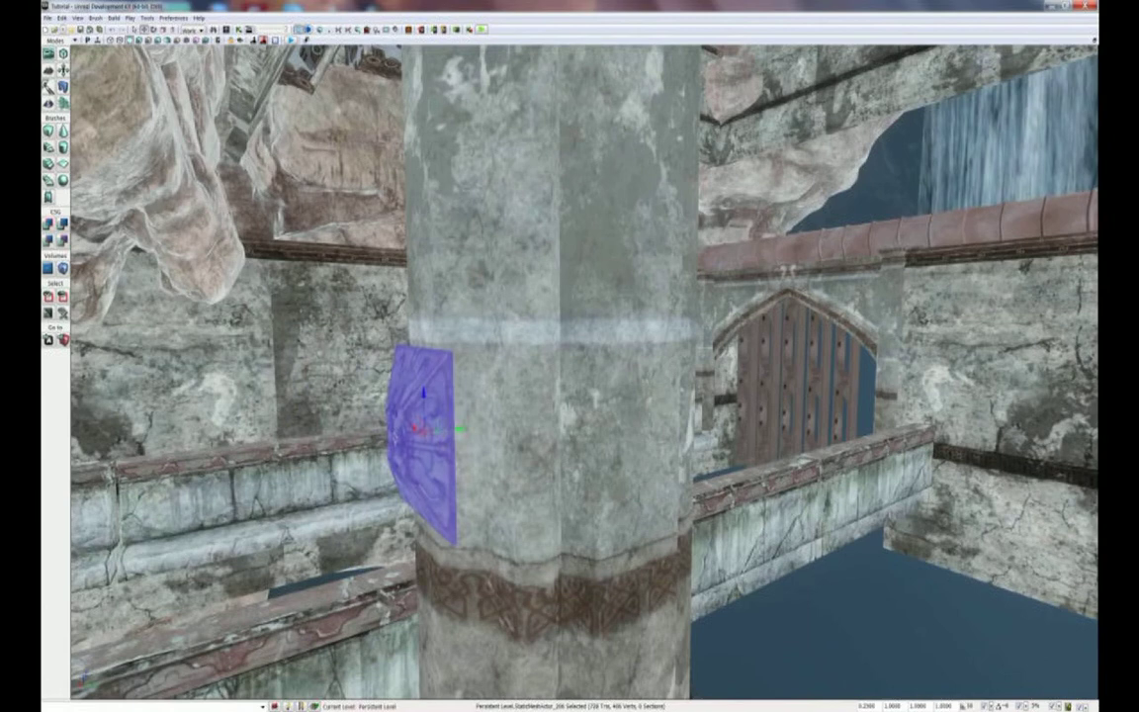
click(992, 705)
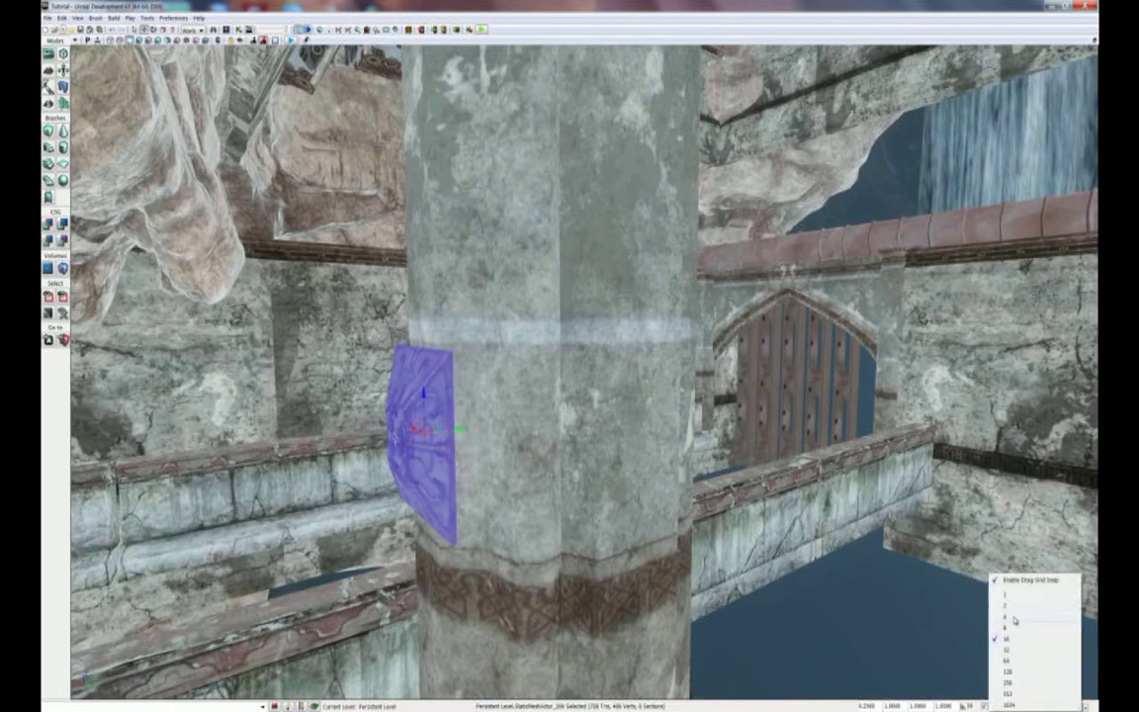
click(1023, 653)
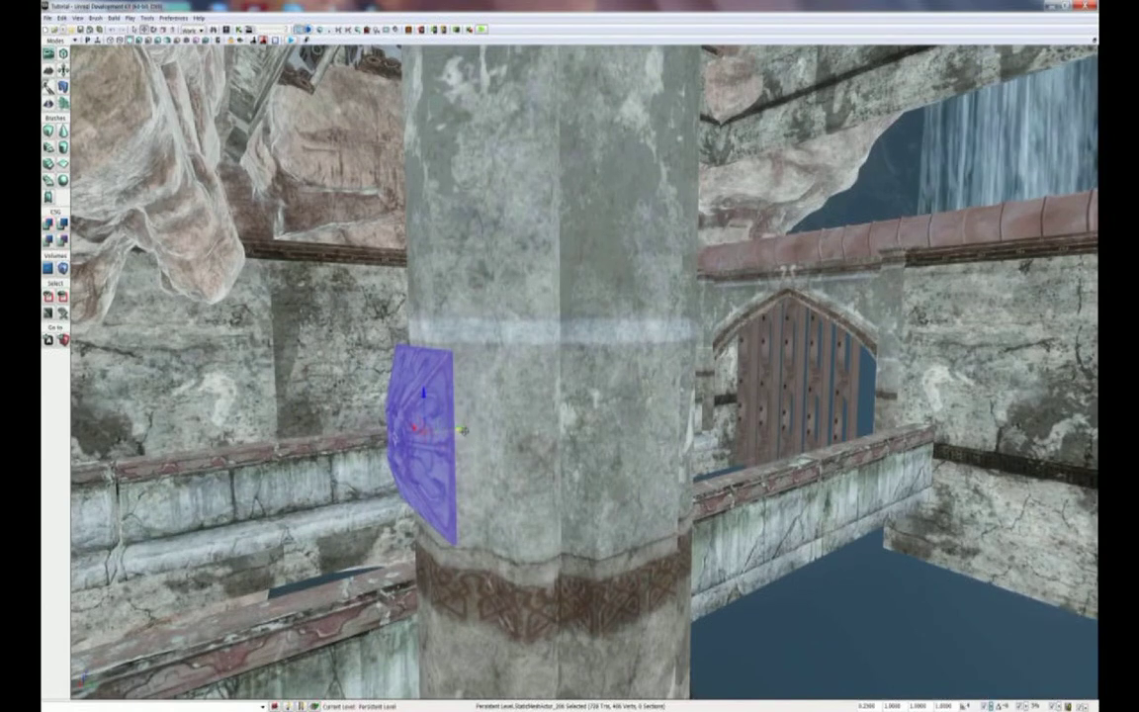
drag(460, 428, 493, 519)
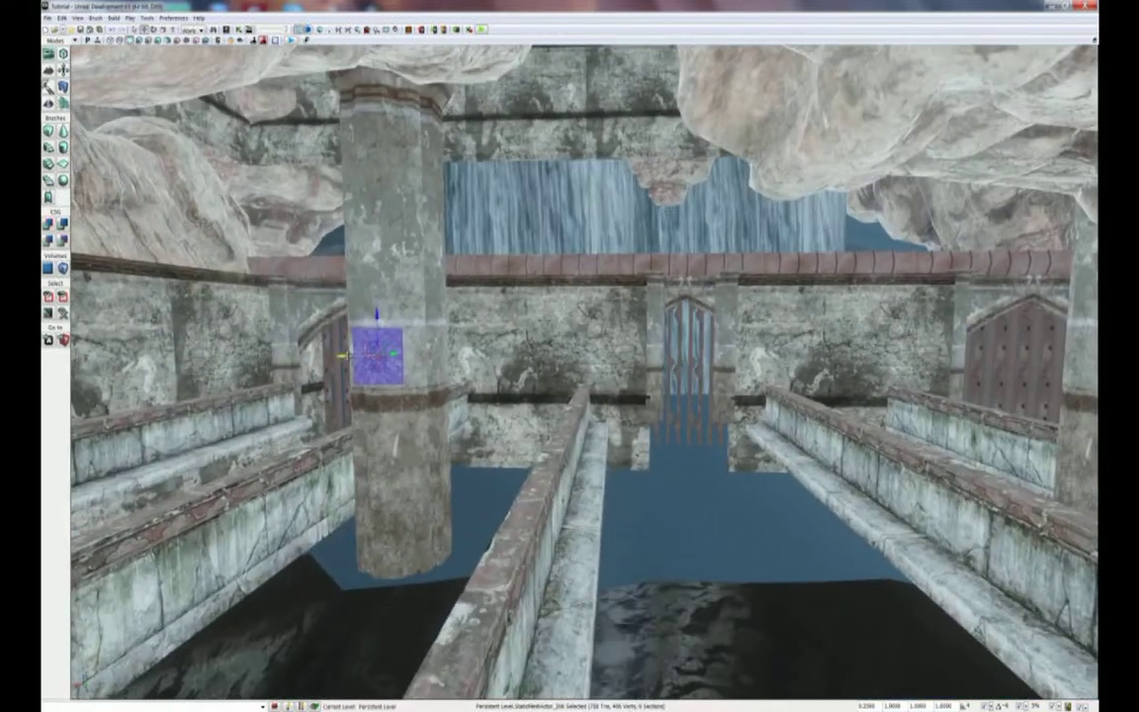
Duplicate the fixture and set the copy onto the opposite pillar
alt+drag(346, 356, 699, 353)
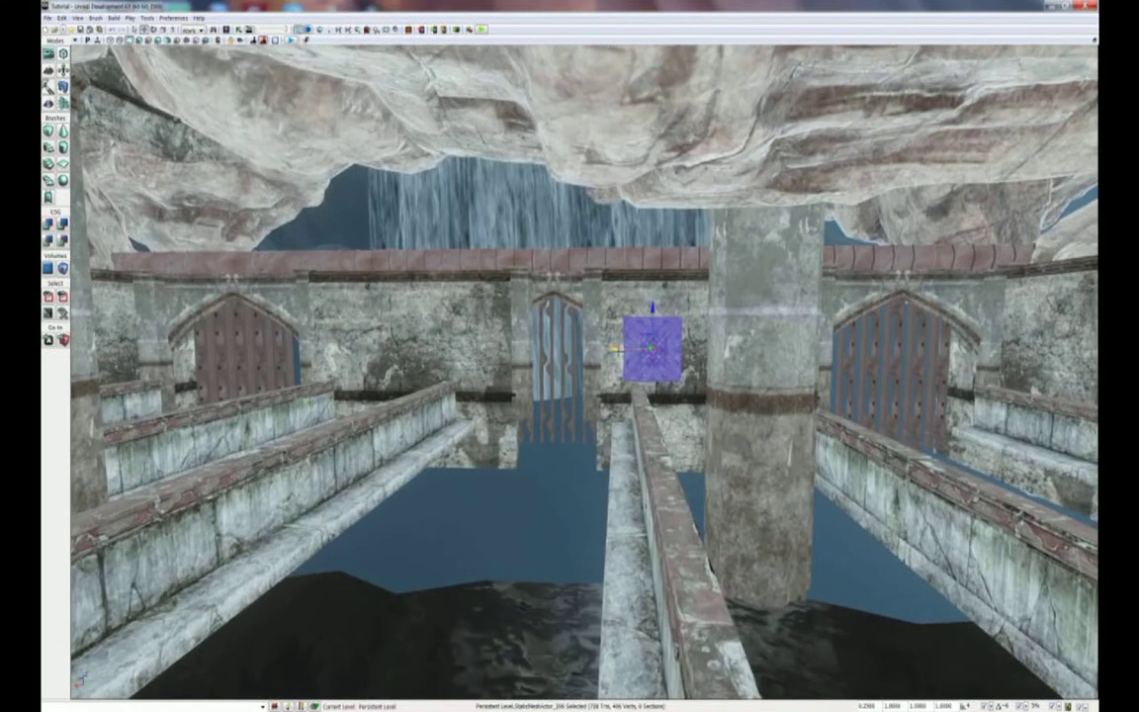
drag(645, 346, 778, 346)
right_drag(779, 346, 667, 335)
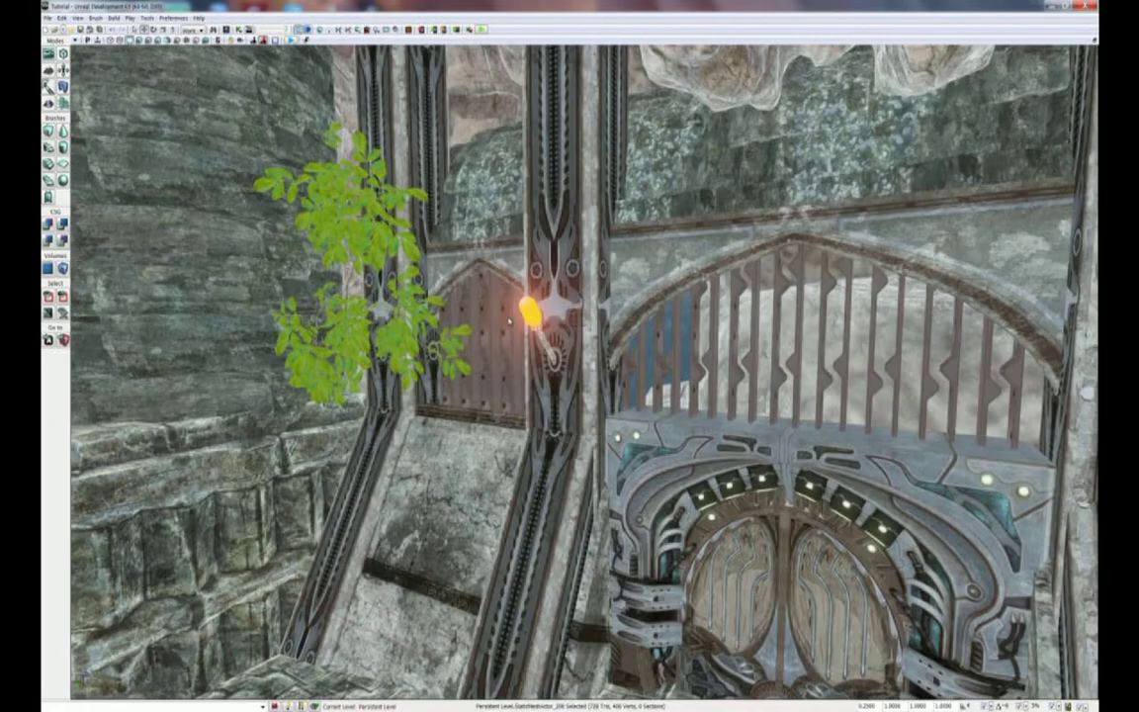
Duplicate the pillar's torch light to the left and stand the copy upright
click(530, 311)
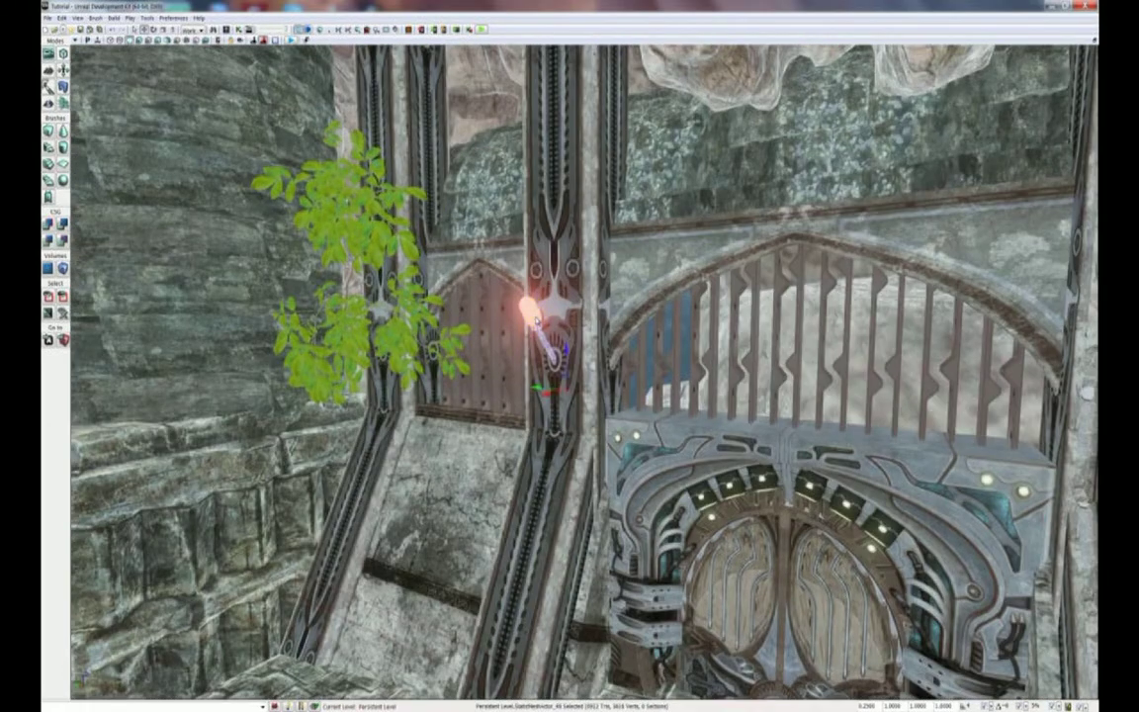
right_drag(530, 310, 475, 314)
alt+drag(652, 341, 247, 368)
right_drag(247, 368, 198, 368)
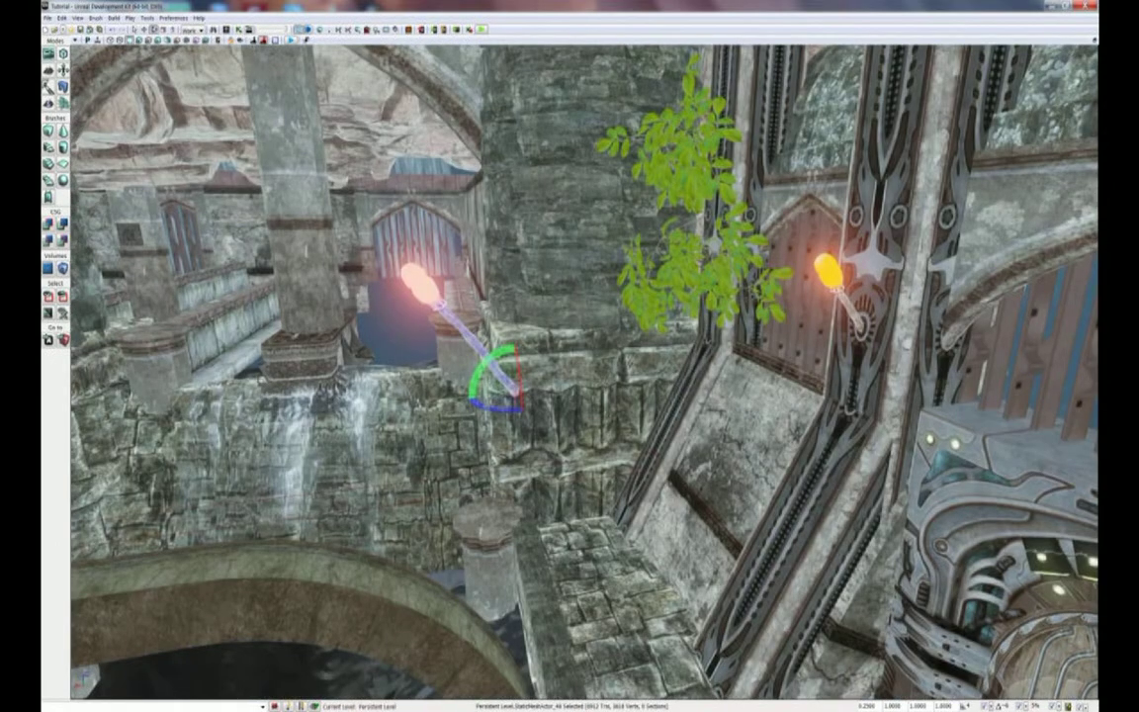
drag(503, 364, 616, 366)
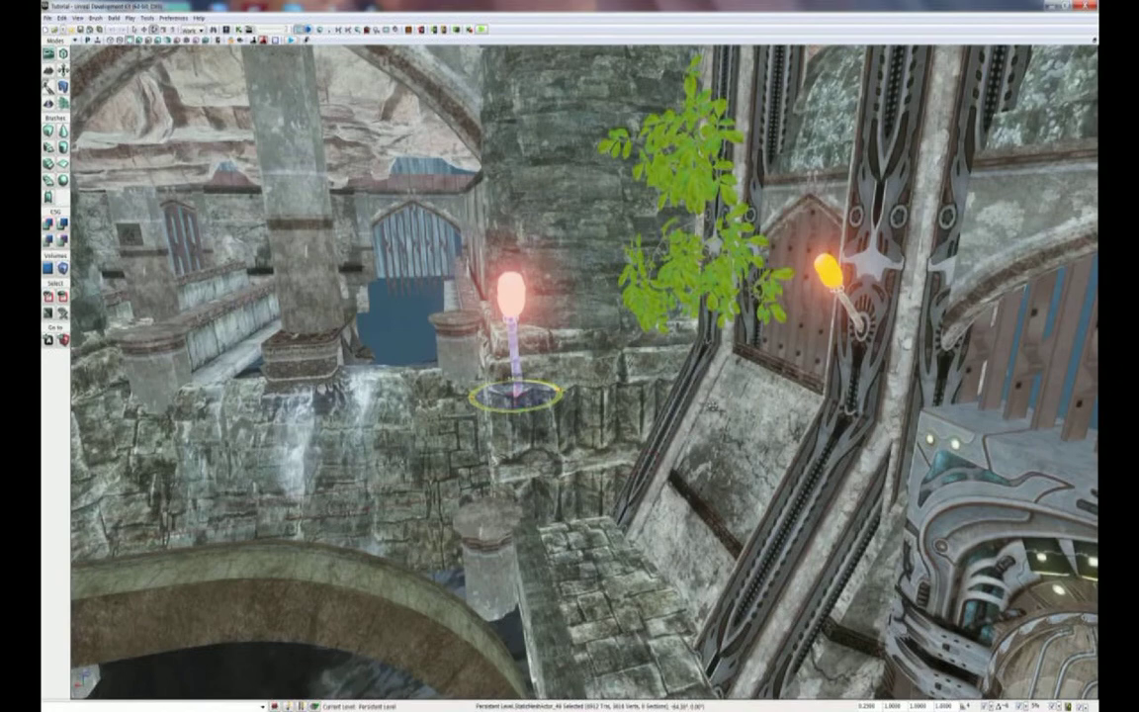
key(w)
Move the torch around the scene, then undo the last move to return it beside the pillar
drag(509, 390, 147, 402)
right_drag(148, 402, 99, 401)
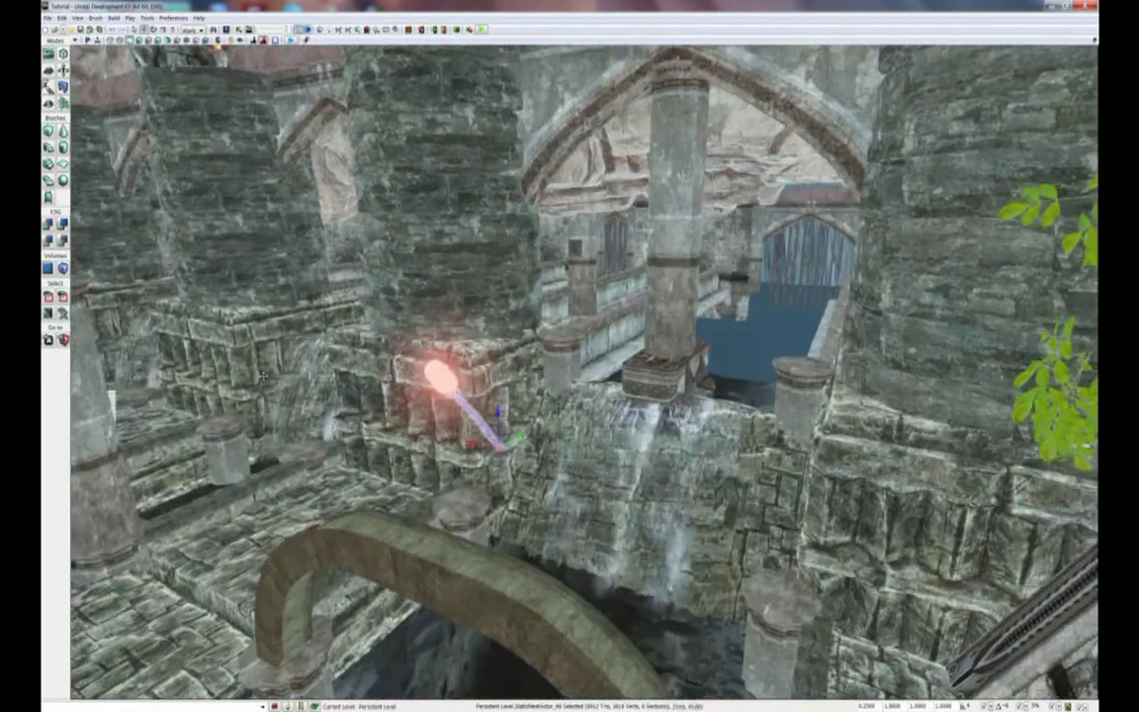
drag(500, 435, 768, 70)
drag(542, 351, 237, 366)
drag(278, 434, 317, 474)
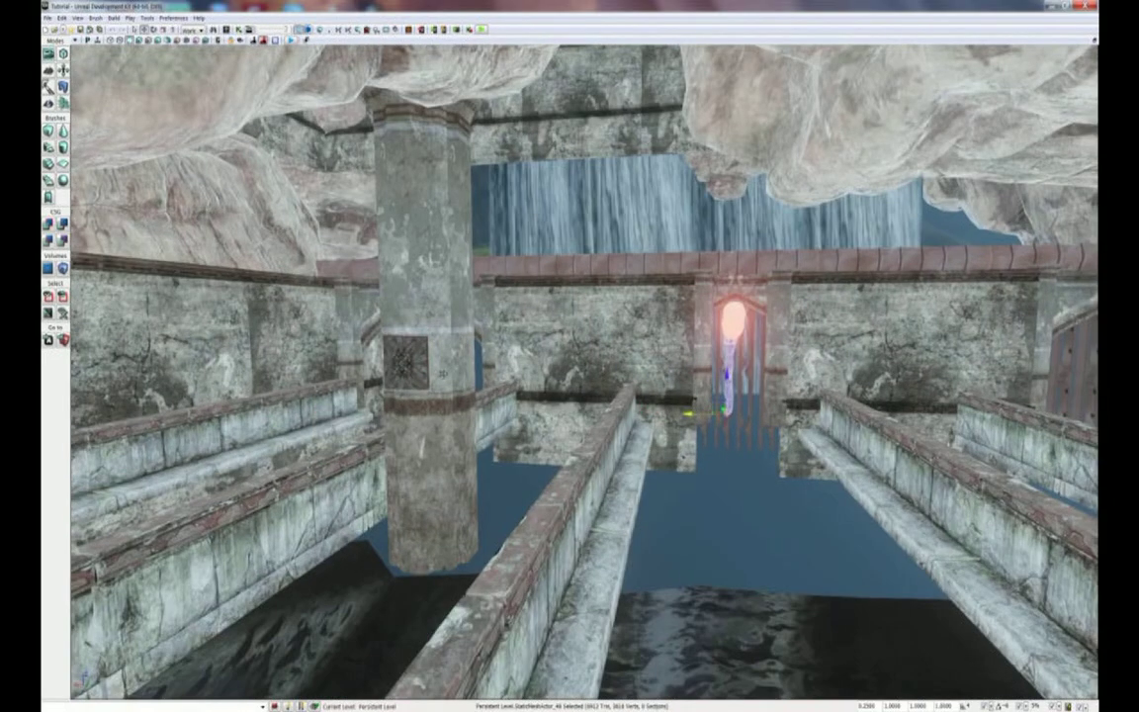
key(ctrl+z)
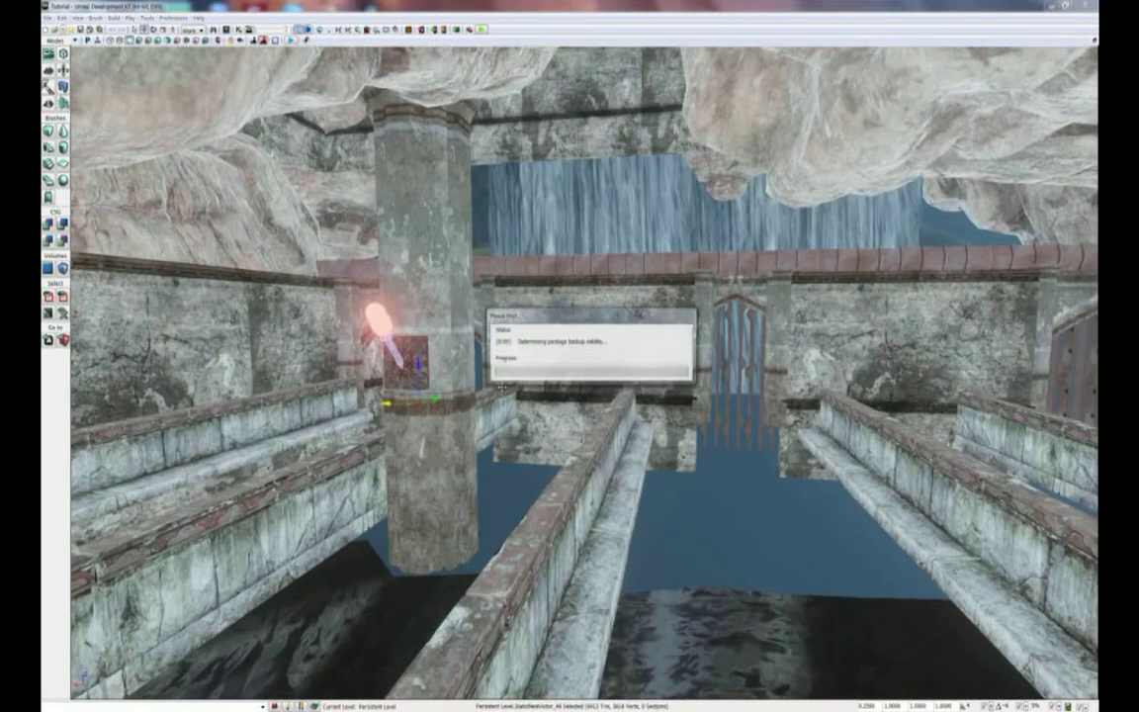
Duplicate the torch along the wall and tilt the copy to lean outward
drag(559, 401, 475, 376)
alt+drag(605, 368, 464, 387)
key(f)
drag(573, 291, 749, 287)
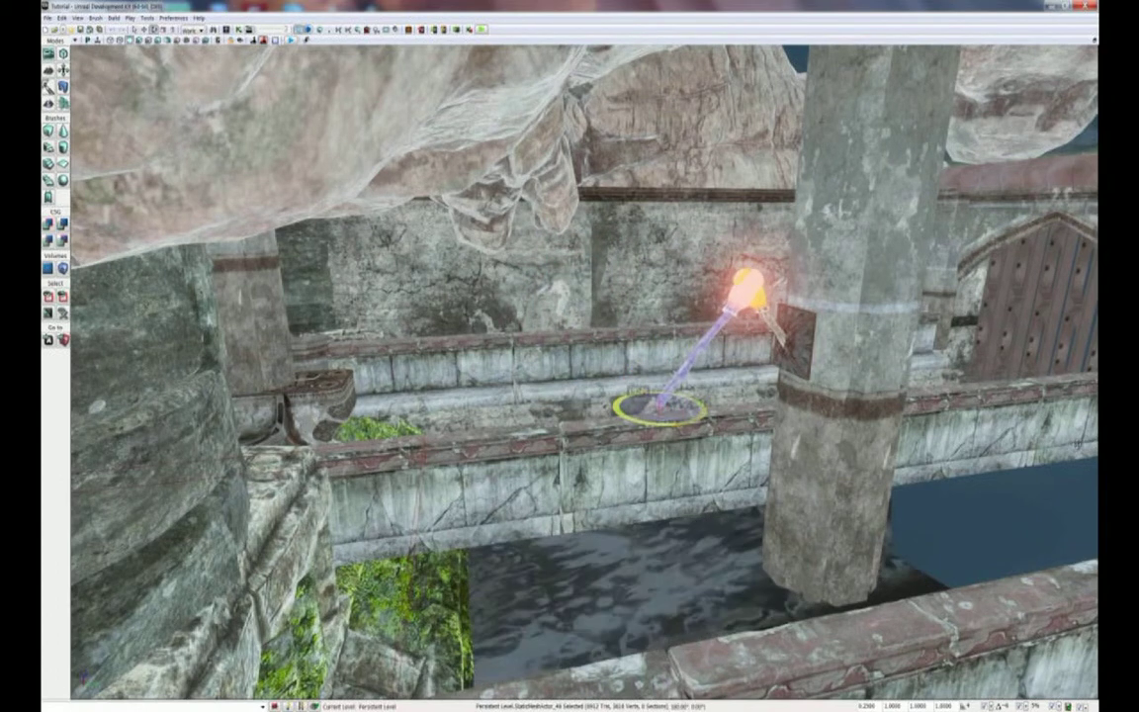
Slide the copied torch beside the pillar, raise it up the pillar, and deselect it
key(space)
drag(648, 400, 330, 432)
right_drag(330, 433, 290, 423)
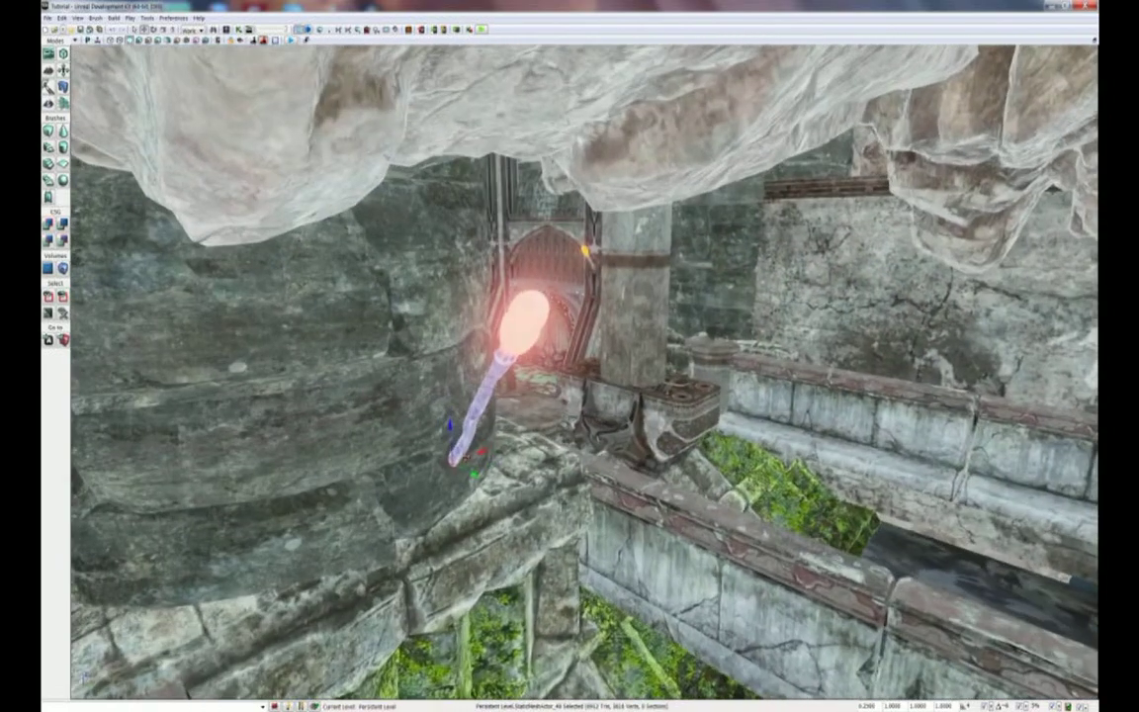
drag(289, 423, 703, 316)
drag(522, 418, 509, 442)
drag(440, 465, 531, 463)
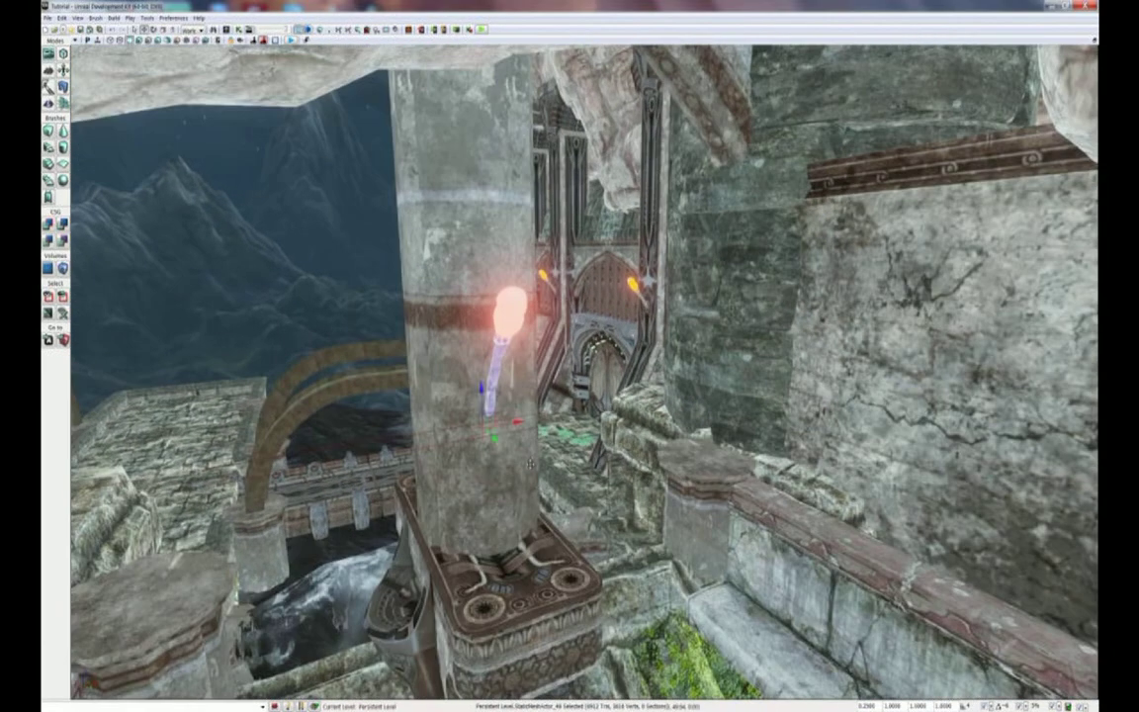
drag(483, 388, 450, 371)
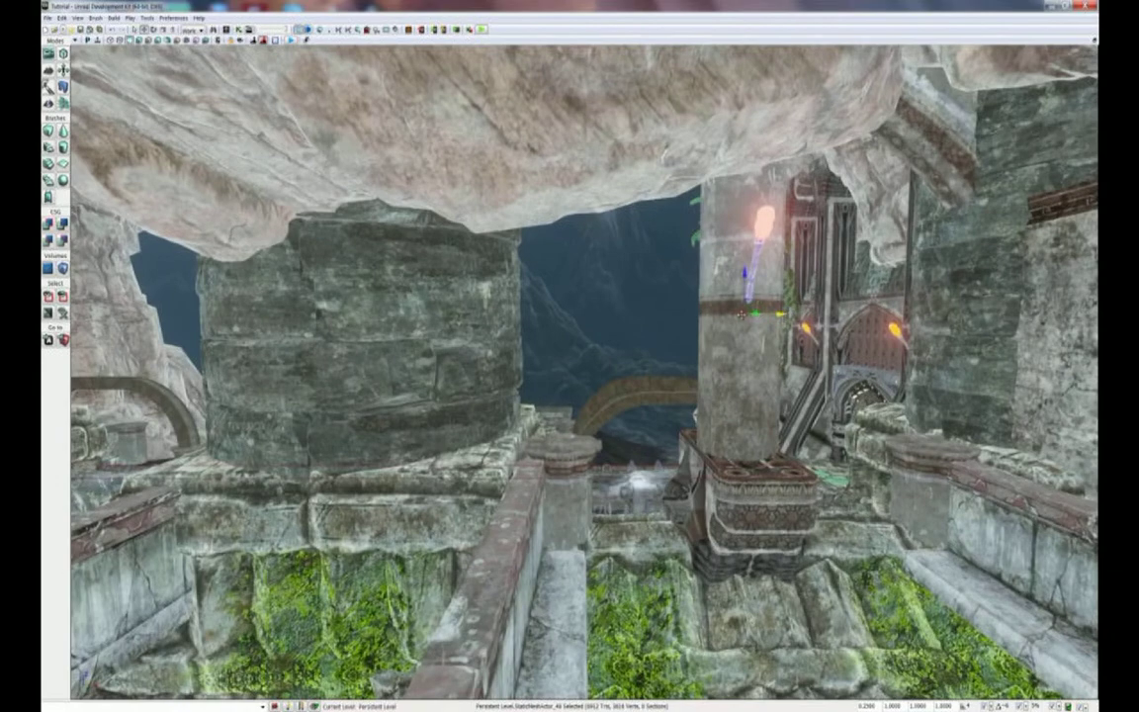
key(Escape)
Move a torch onto the centre pillar and pull the view back over the bridges and waterfall
drag(570, 376, 660, 362)
drag(738, 362, 647, 349)
drag(701, 388, 629, 408)
drag(109, 618, 127, 643)
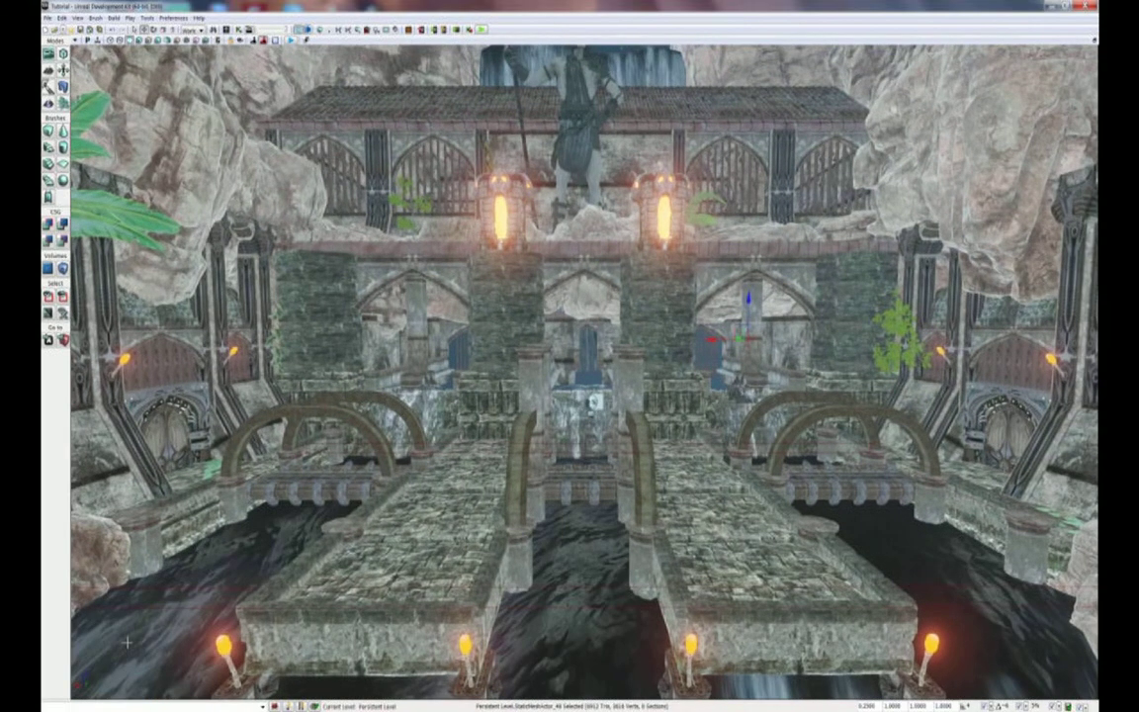
drag(126, 643, 343, 372)
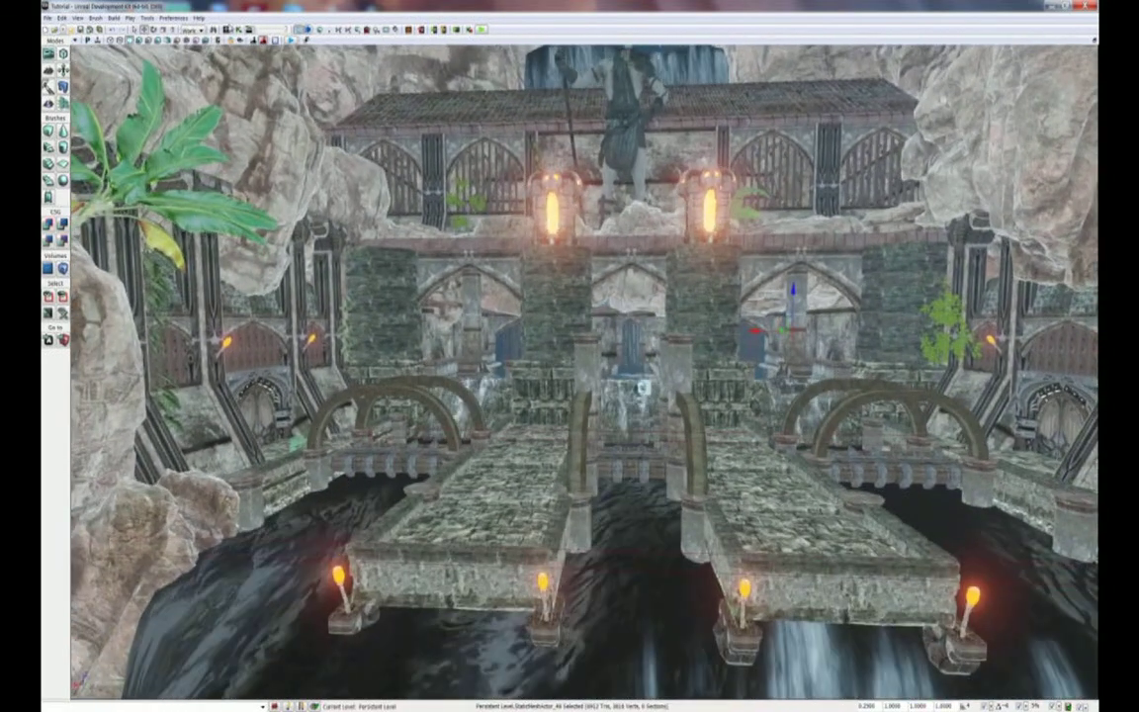
click(202, 26)
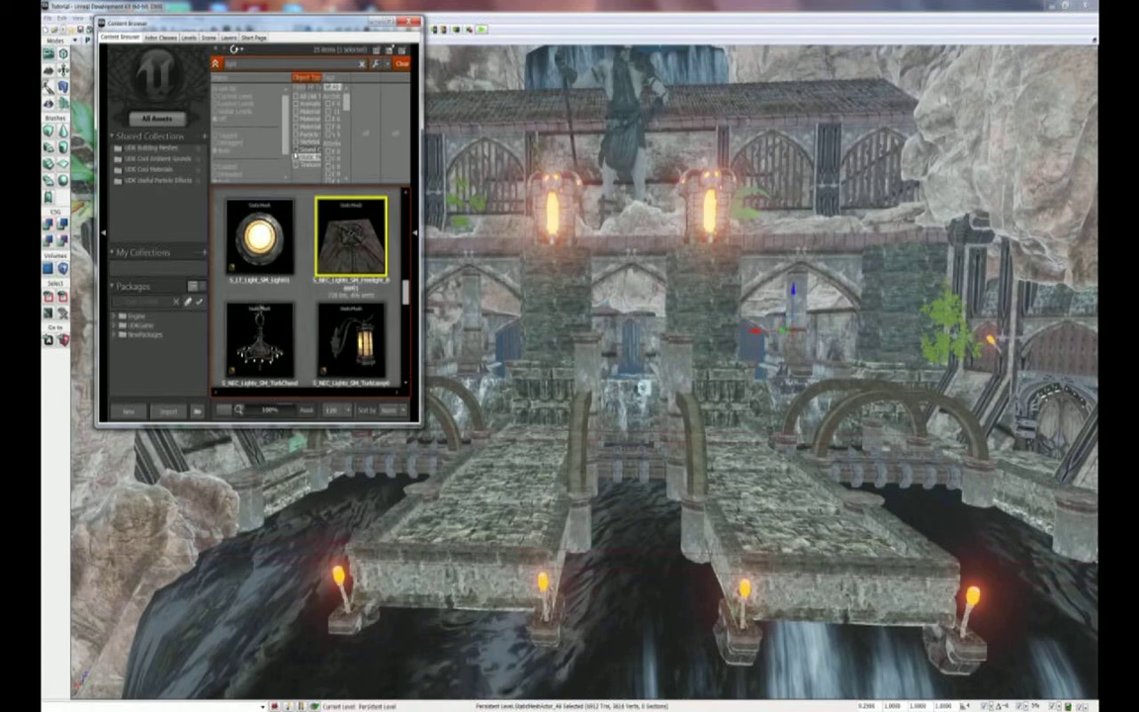
Filter assets to particle systems only, search 'torch', and select P_UDK_TorchFire01
click(294, 155)
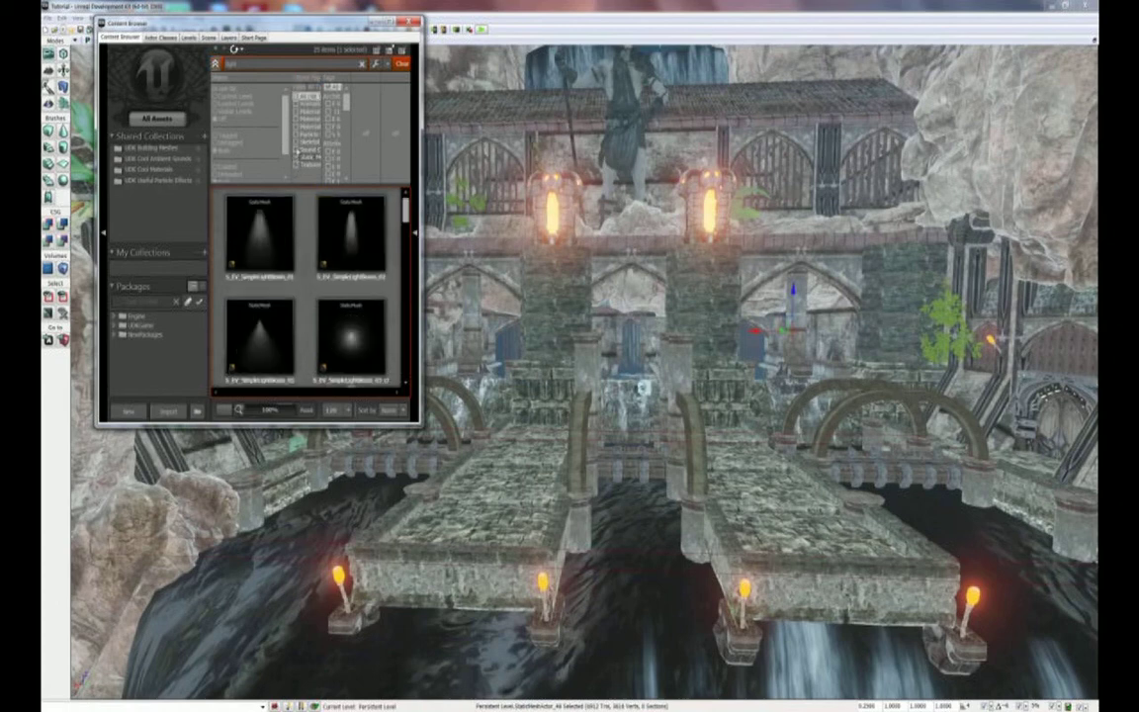
click(297, 135)
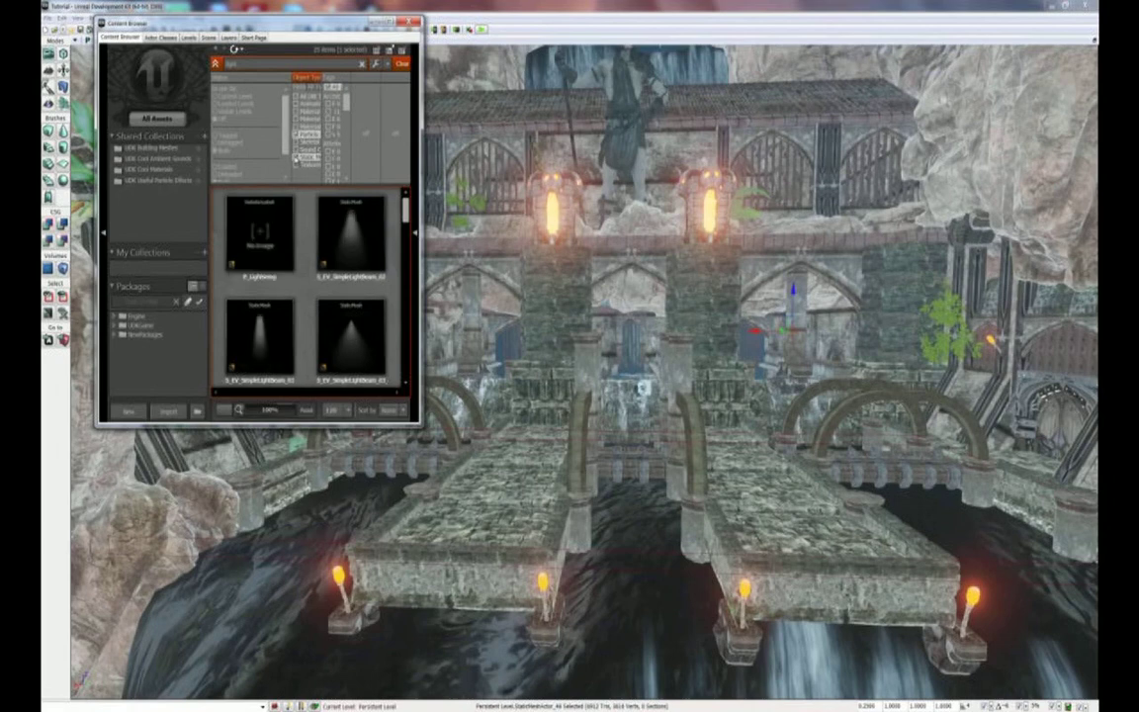
click(297, 156)
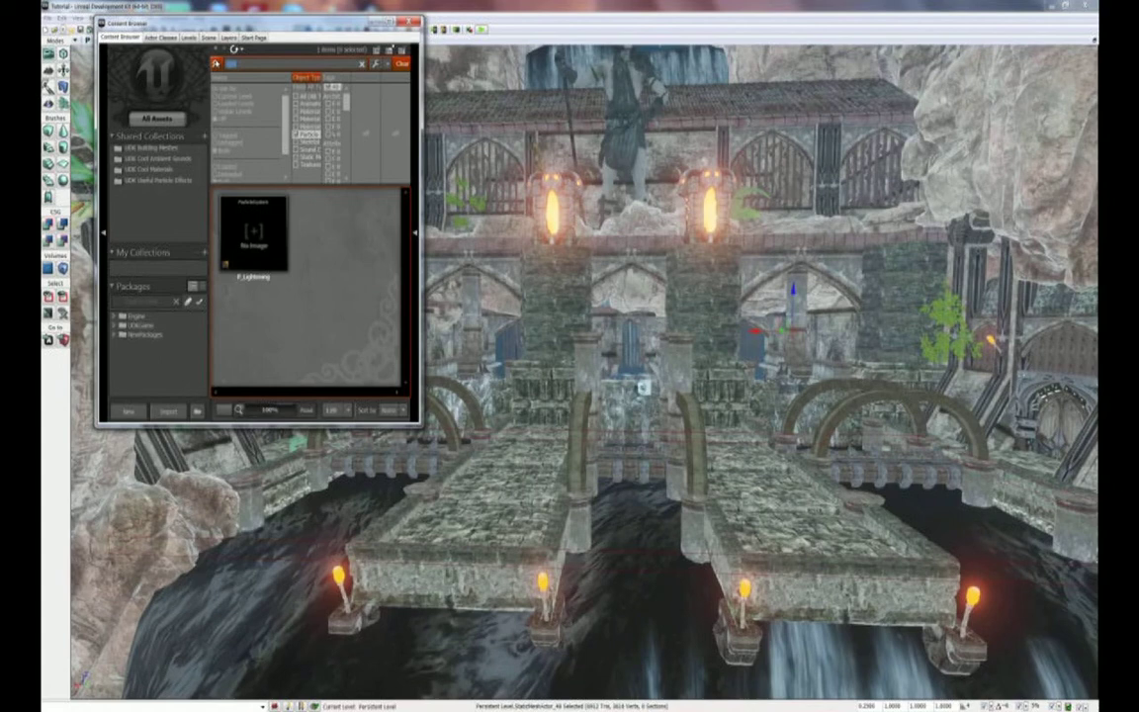
text(torch)
click(232, 229)
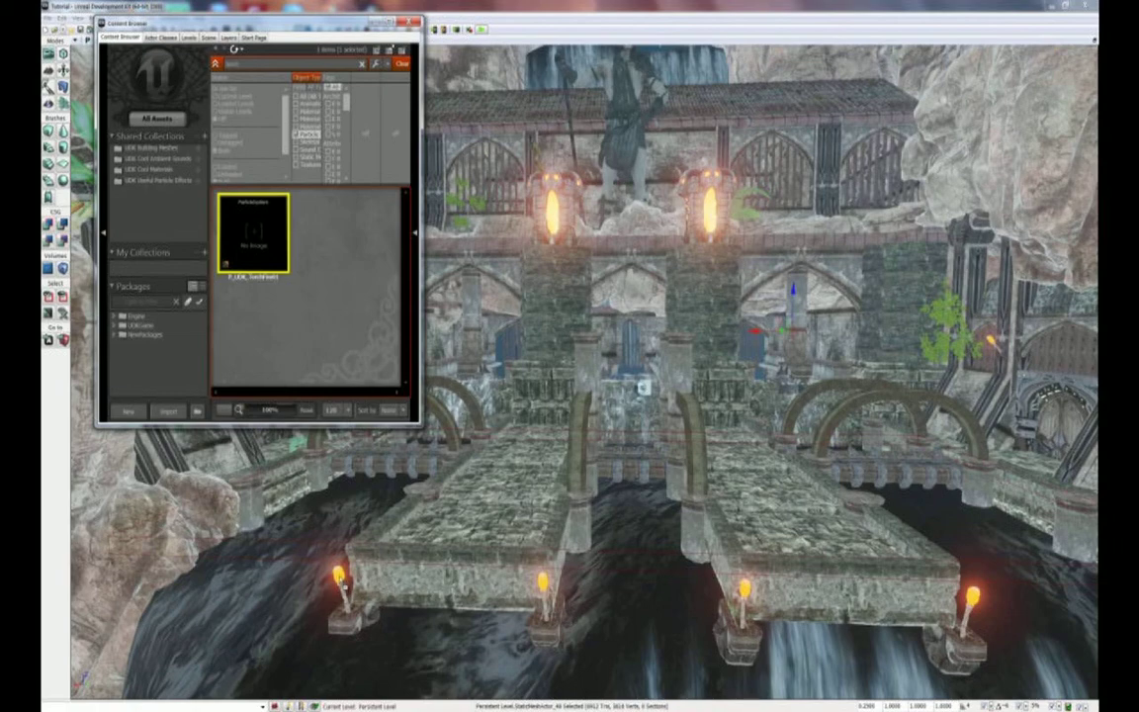
Add a P_UDK_TorchFire01 emitter on the leftmost bridge candle
click(340, 573)
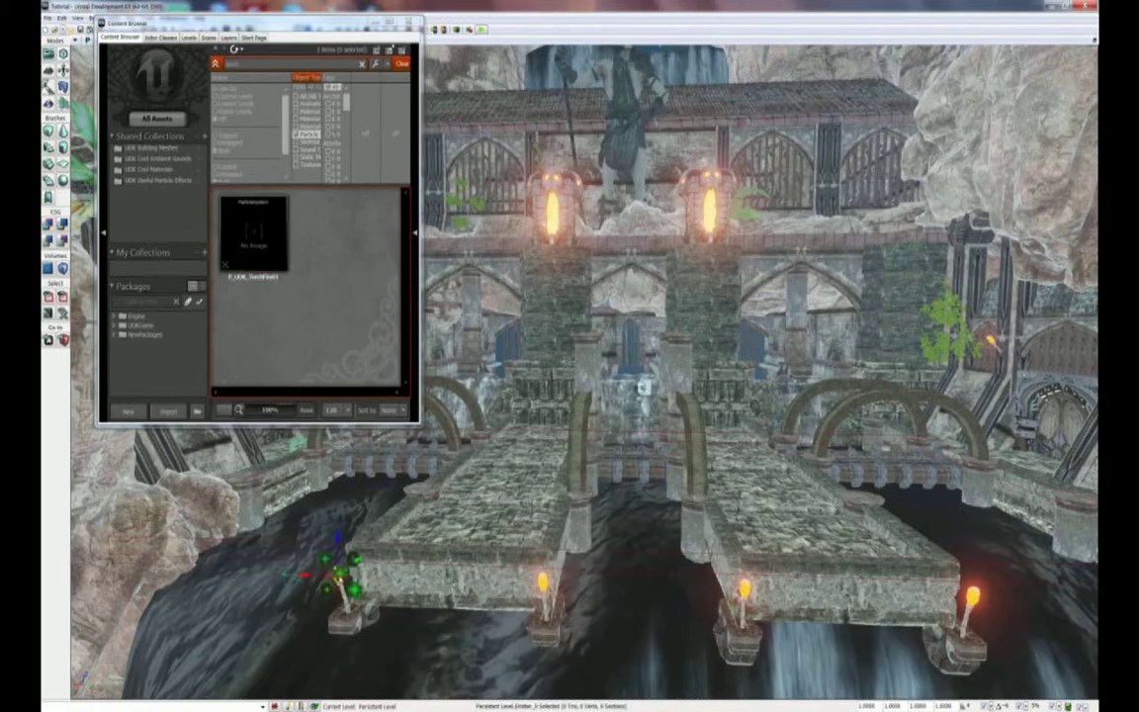
drag(339, 574, 331, 515)
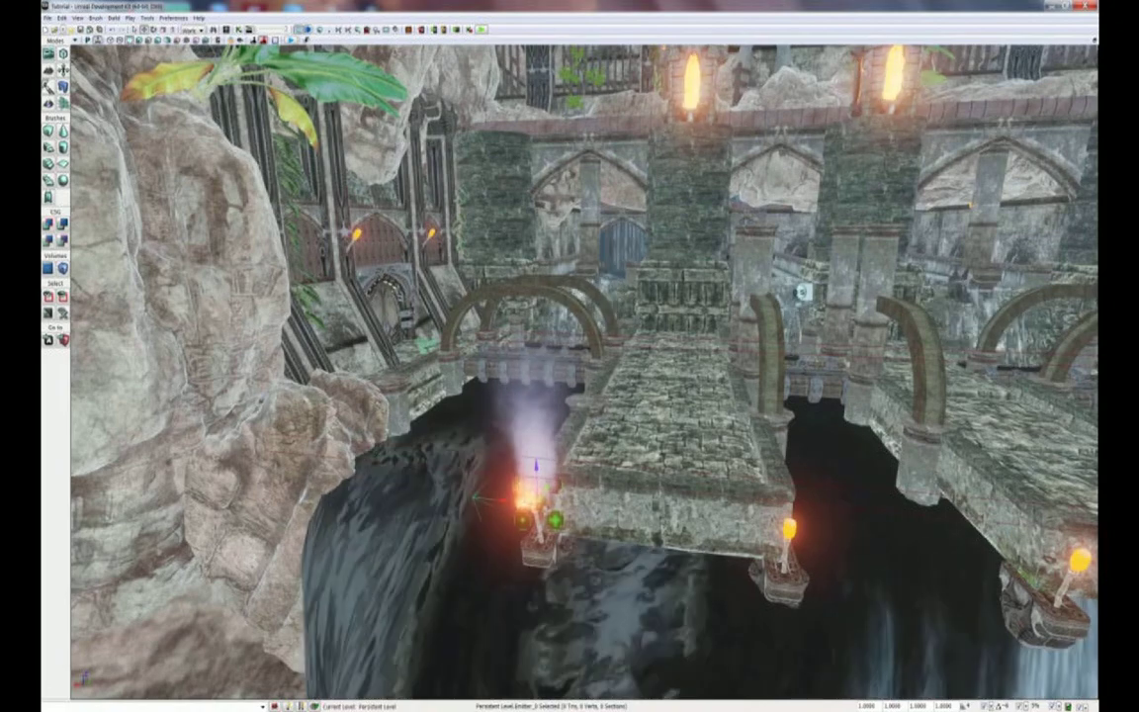
right_drag(584, 376, 633, 376)
drag(583, 495, 534, 395)
drag(543, 447, 475, 456)
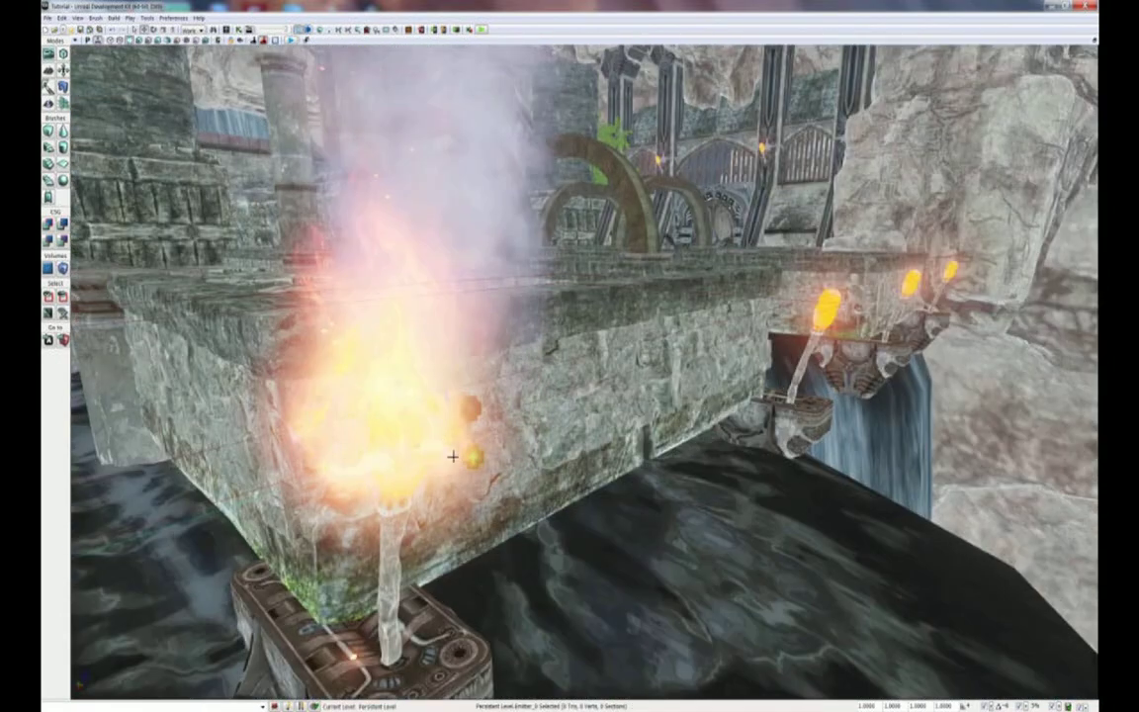
mouse_move(421, 431)
mouse_down()
mouse_move(435, 420)
mouse_move(425, 427)
mouse_up()
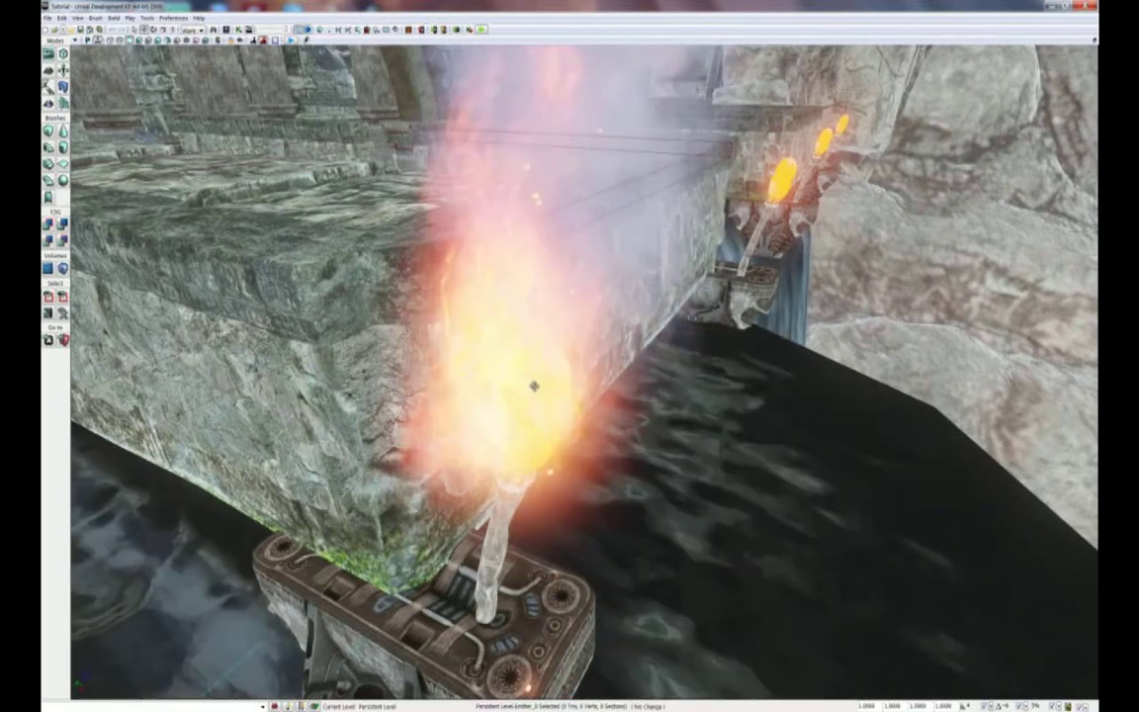
drag(473, 437, 392, 307)
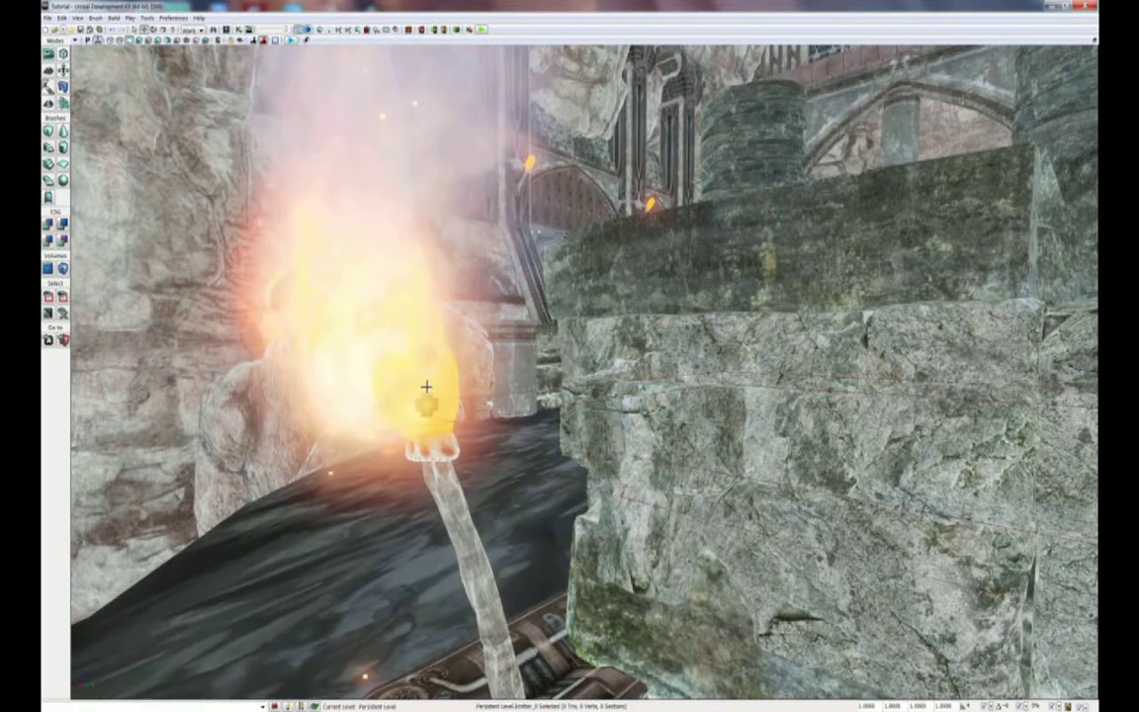
drag(410, 405, 559, 431)
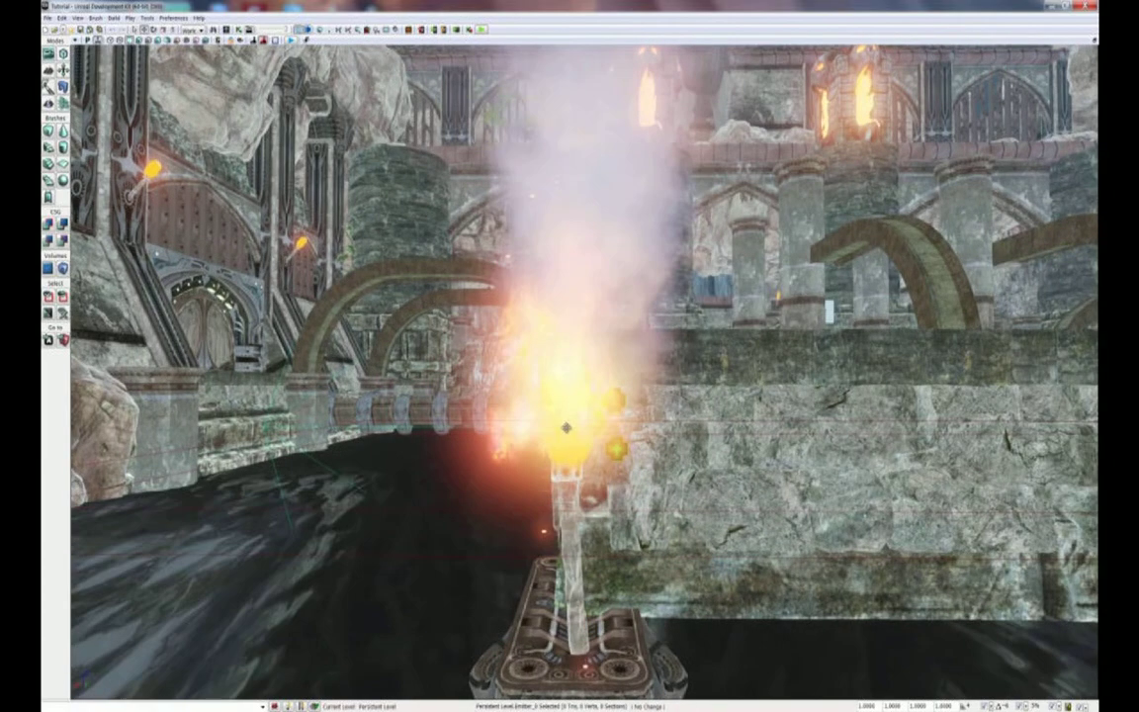
drag(559, 432, 542, 477)
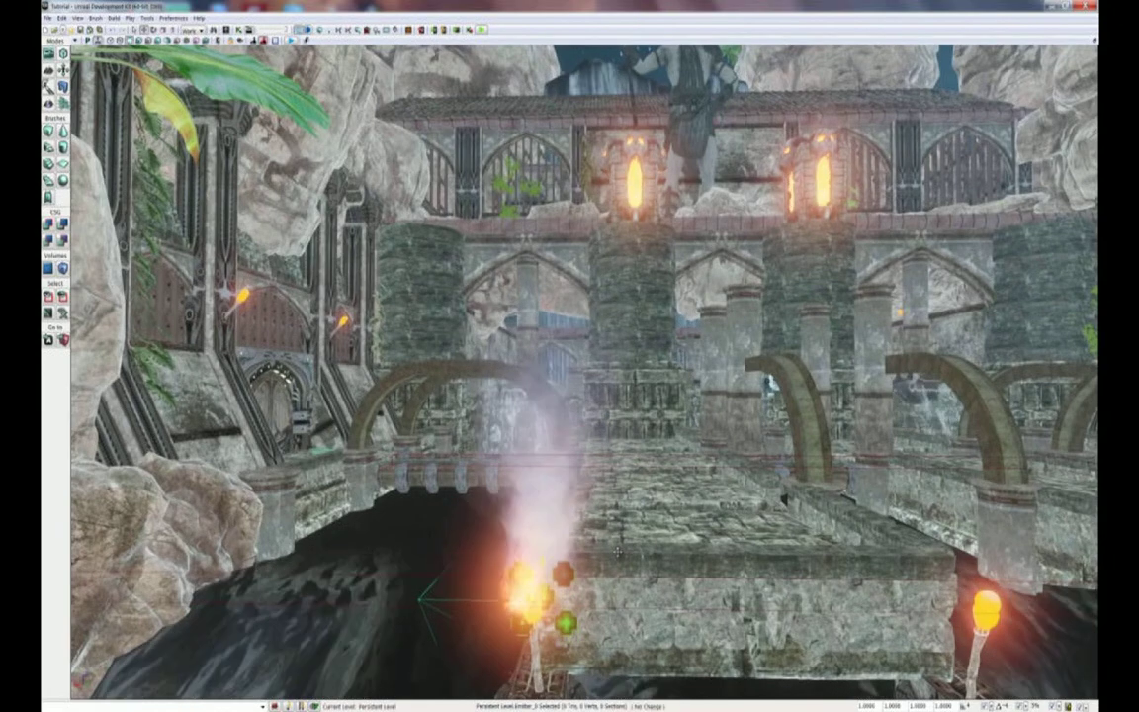
mouse_move(618, 551)
mouse_down()
mouse_move(602, 566)
mouse_move(611, 540)
mouse_up()
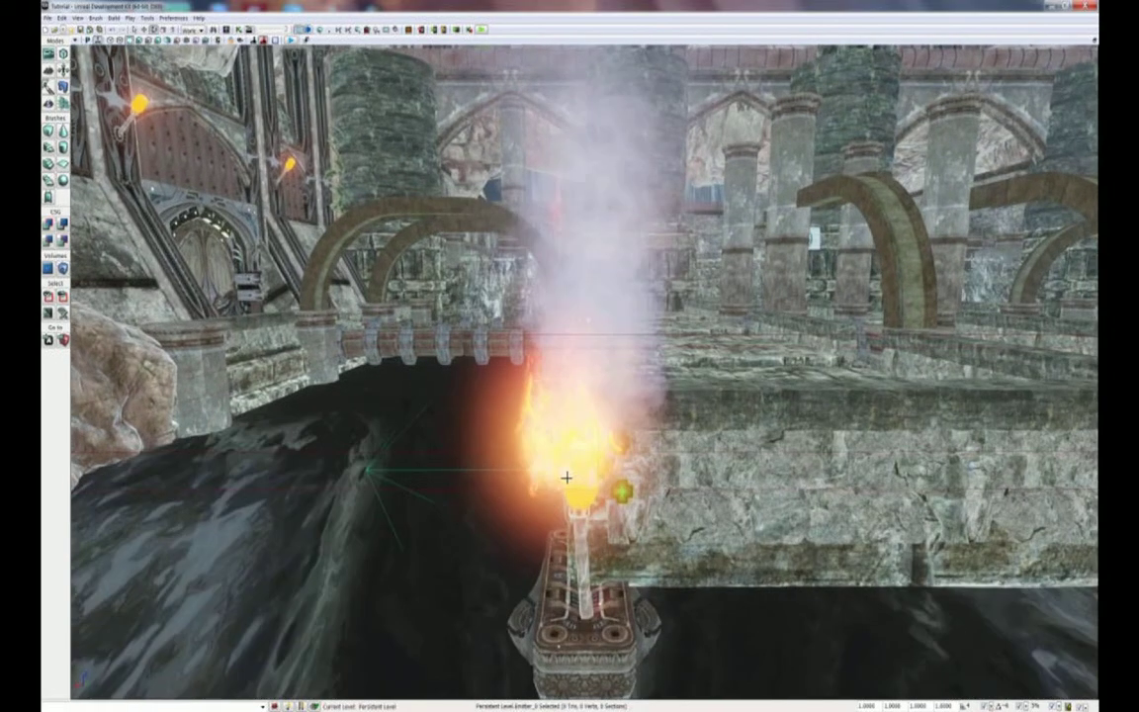
Rotate the torch fire emitter so its flame stands upright
ctrl+drag(386, 500, 301, 481)
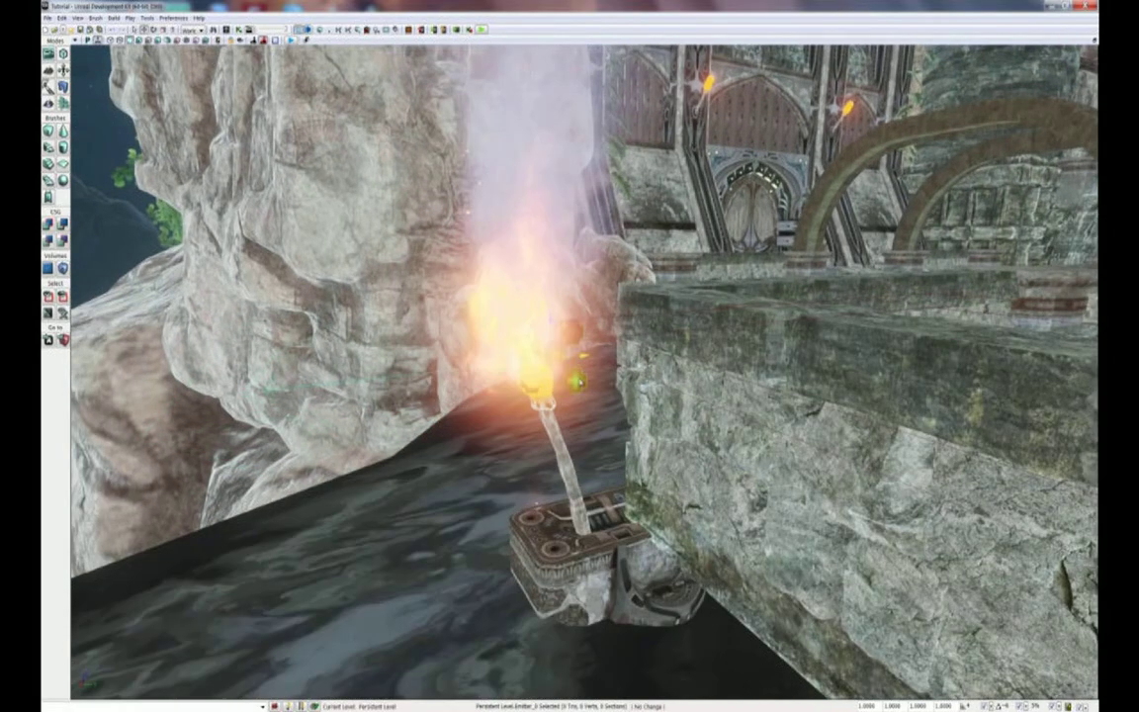
drag(593, 408, 598, 347)
drag(579, 425, 598, 416)
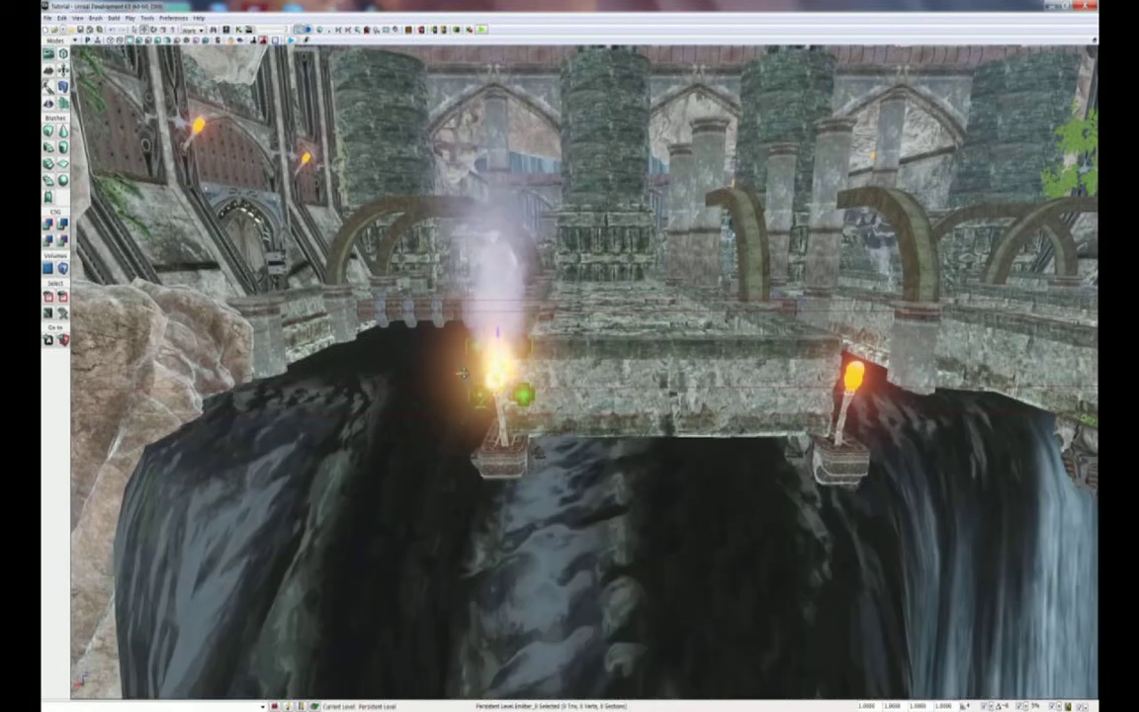
Copy the fire emitter onto the other three bridge candles and turn on real-time viewport playback
drag(461, 374, 527, 433)
alt+drag(376, 368, 728, 398)
middle_drag(728, 398, 572, 417)
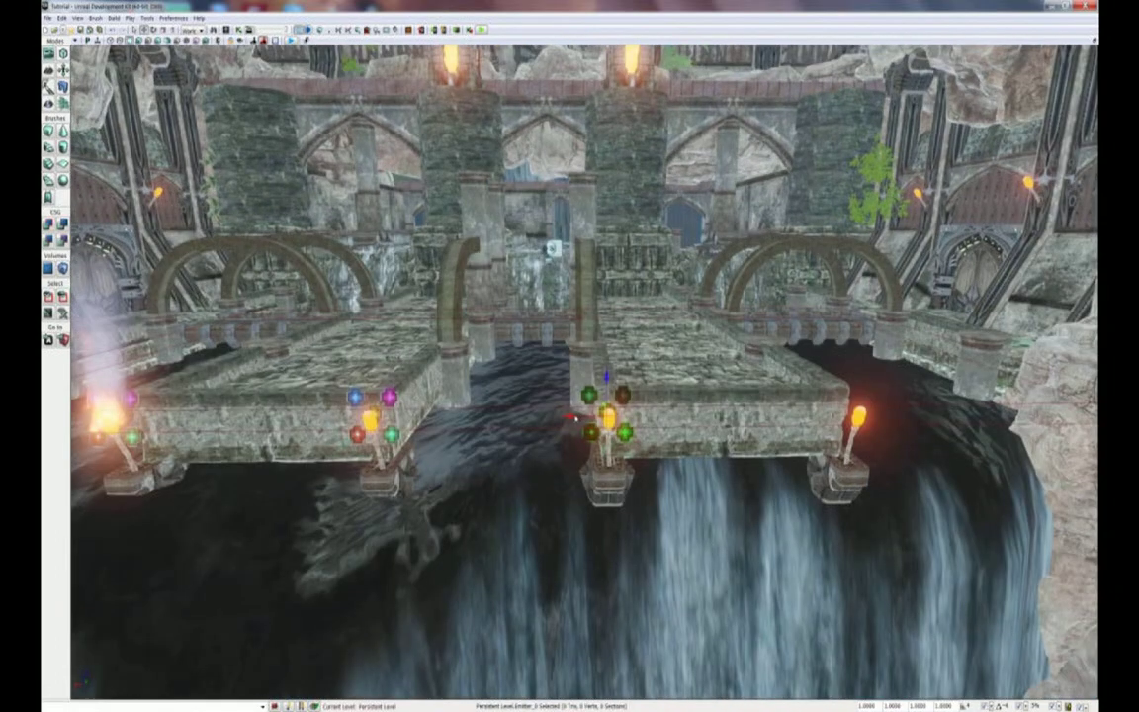
alt+drag(569, 417, 813, 416)
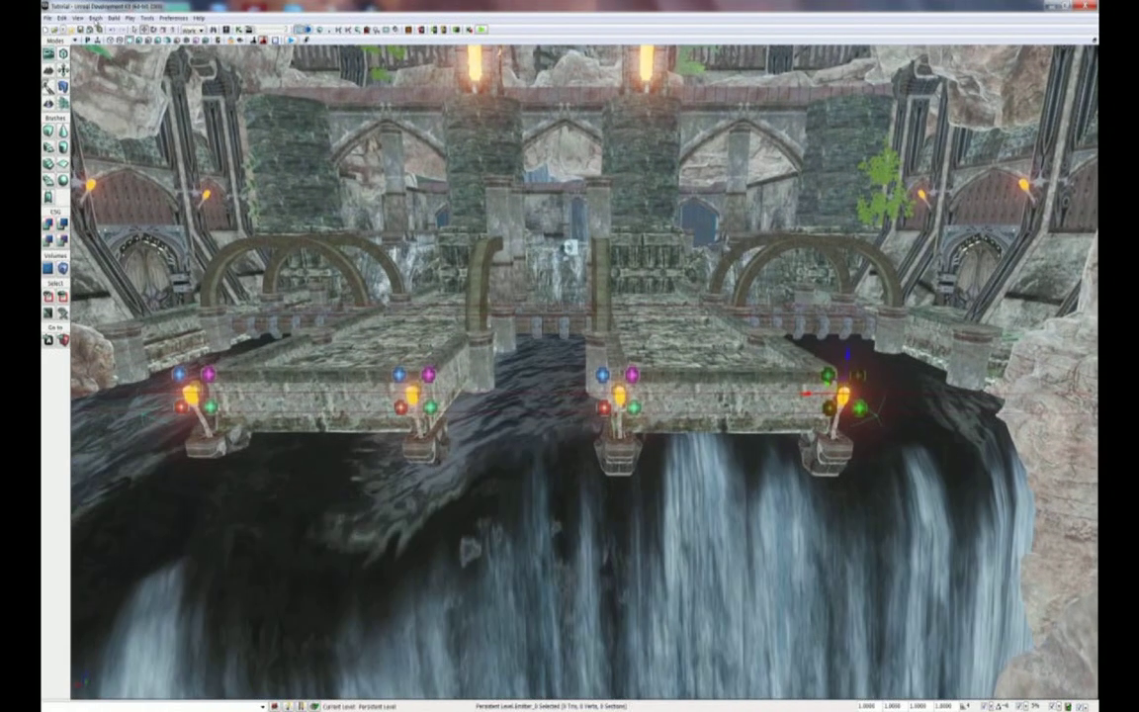
click(99, 42)
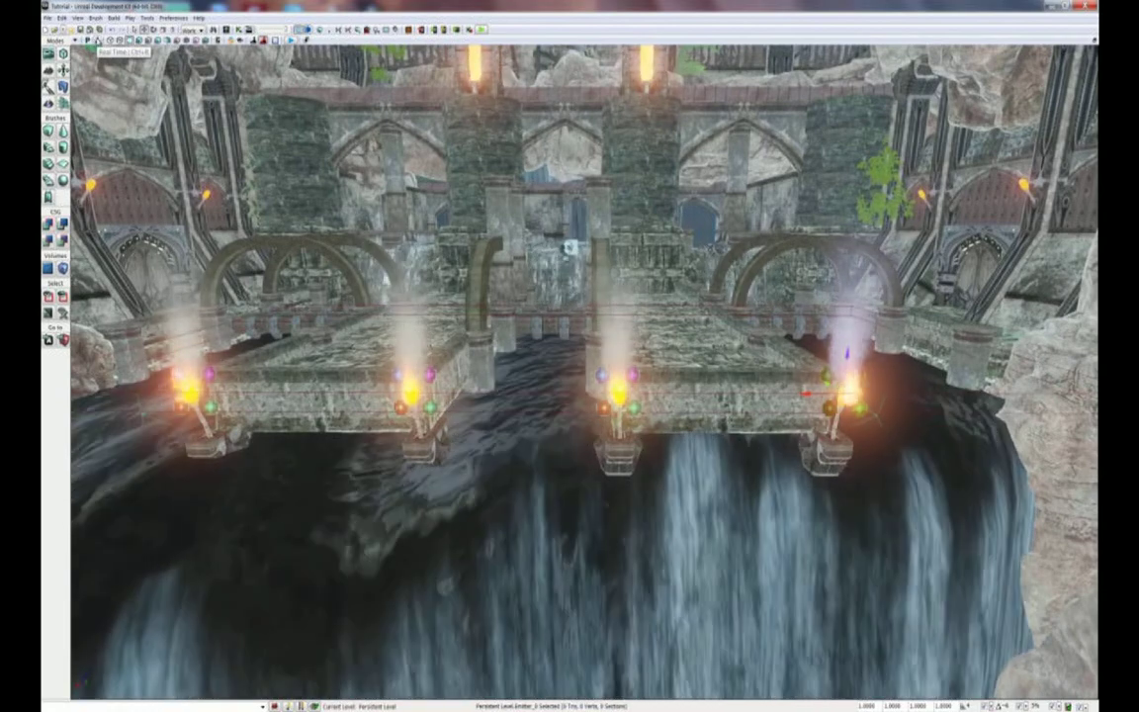
drag(554, 396, 594, 277)
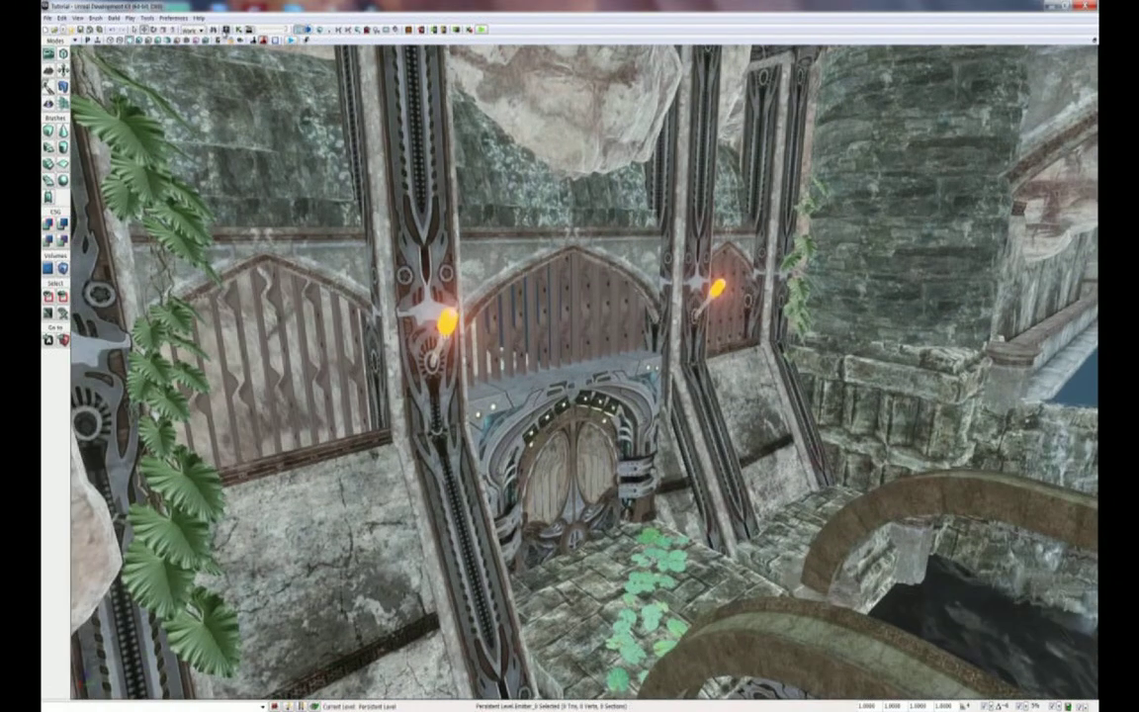
Place the torch fire particle system on the left pillar's wall torch
click(226, 30)
click(253, 232)
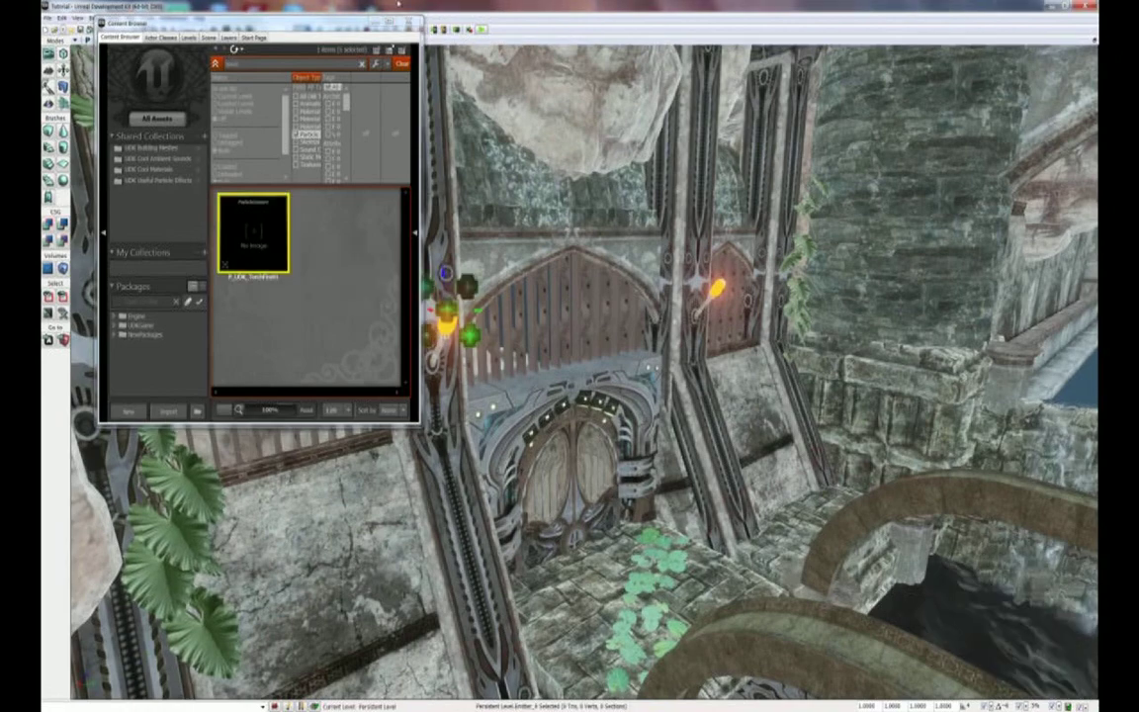
key(ctrl+shift+f)
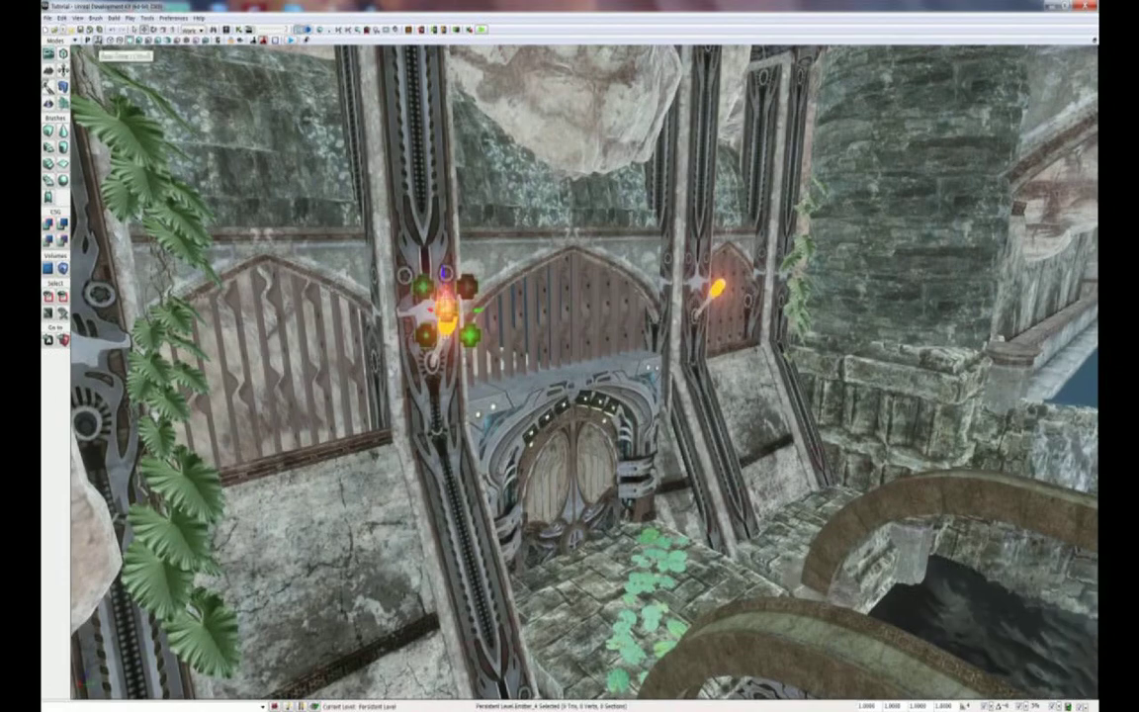
drag(267, 237, 252, 170)
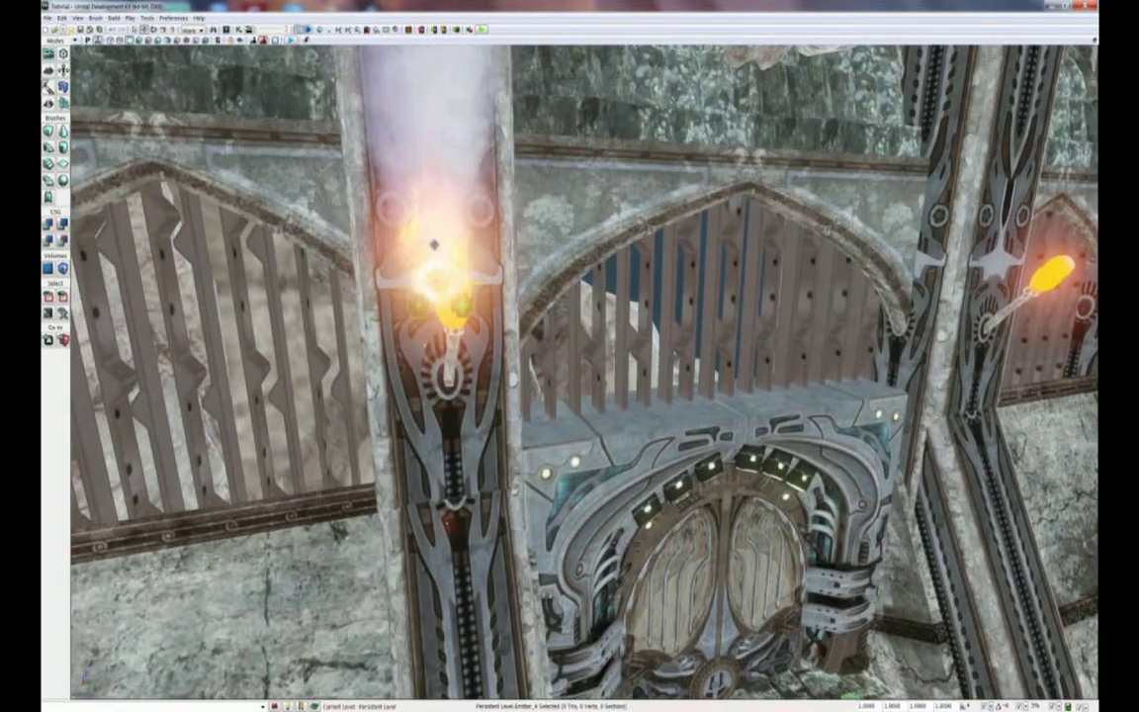
drag(316, 335, 482, 275)
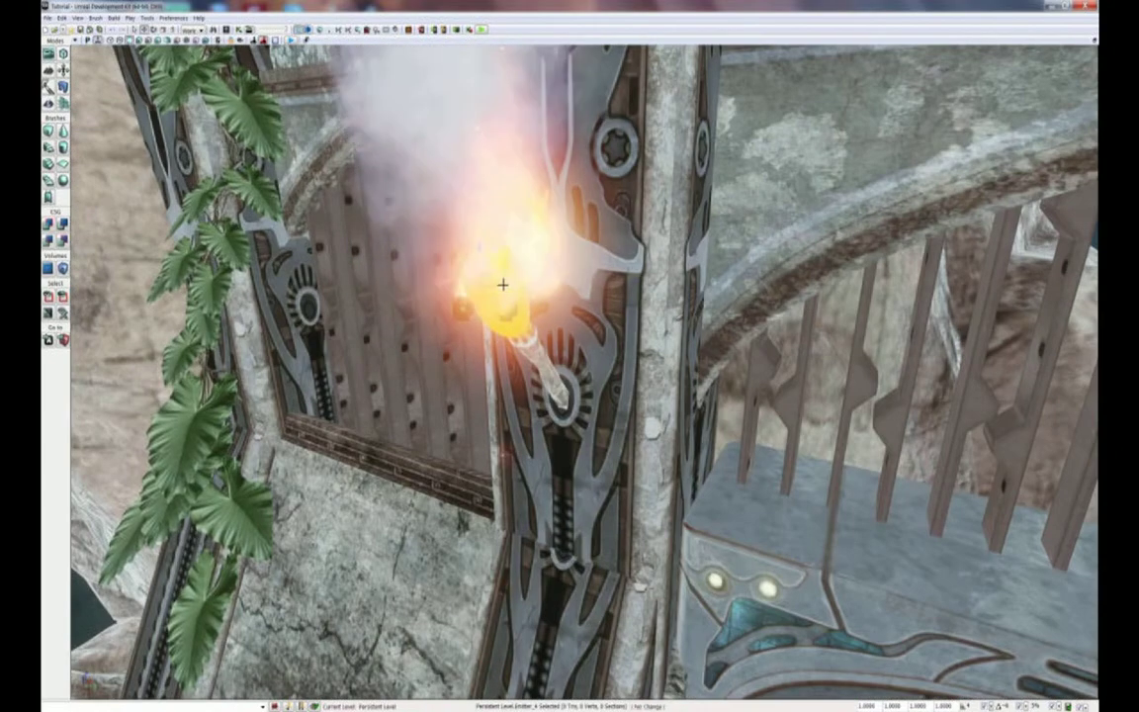
drag(372, 354, 447, 358)
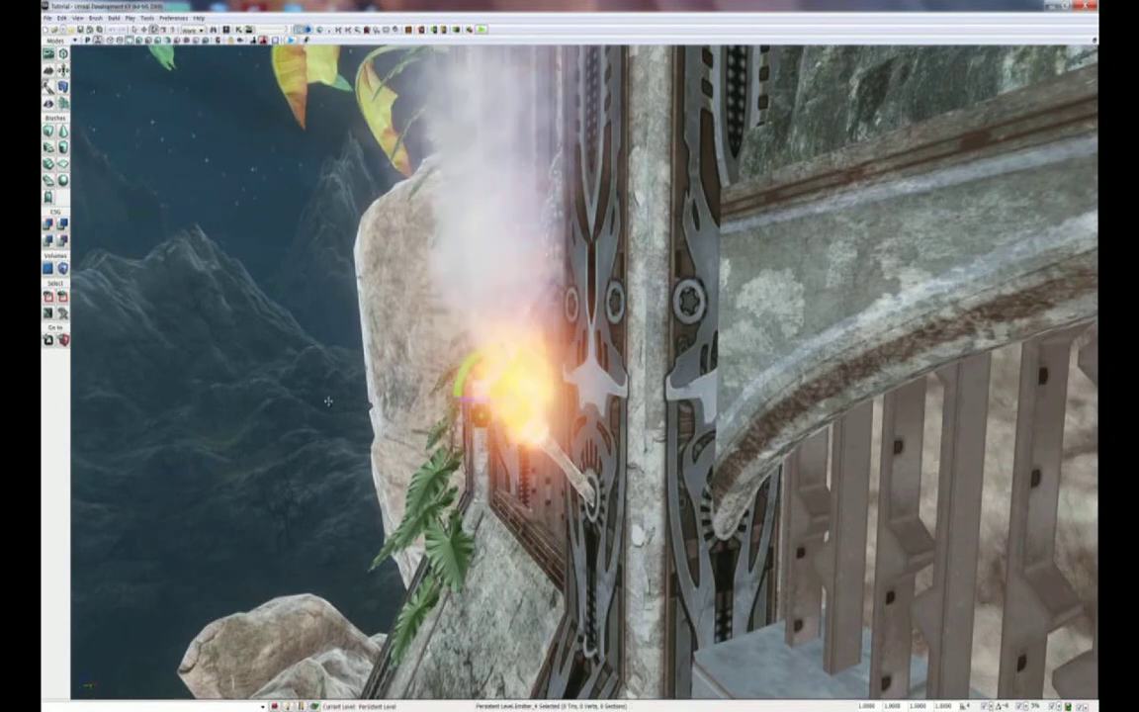
drag(298, 367, 290, 309)
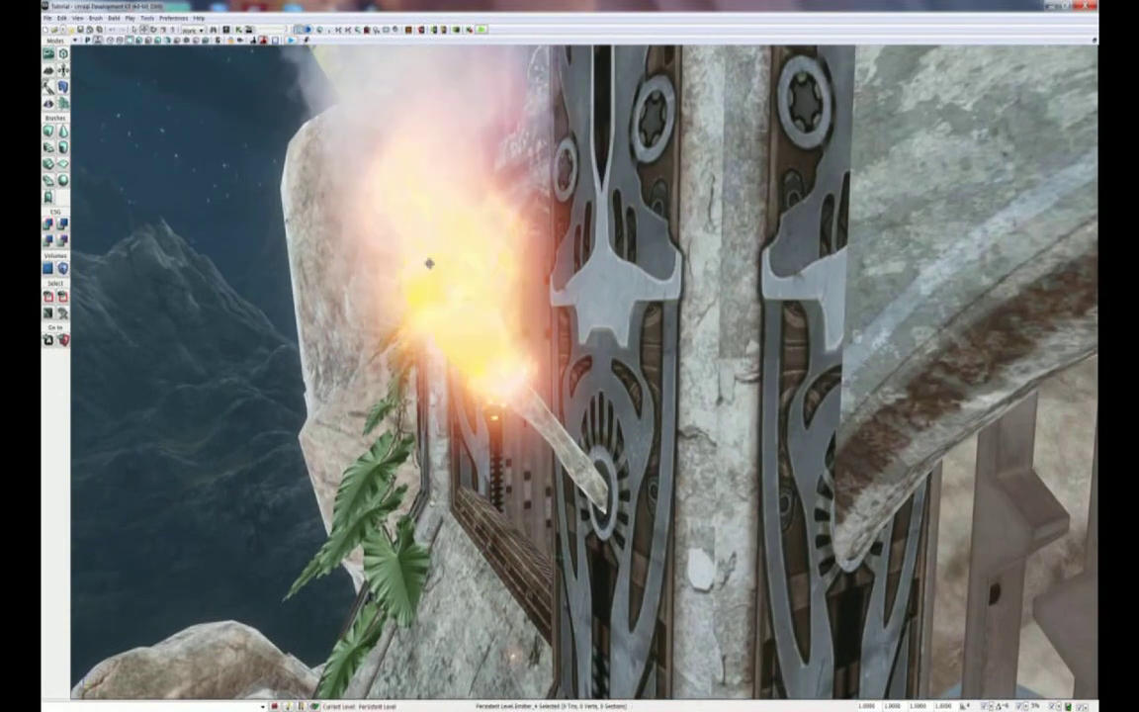
drag(429, 251, 437, 294)
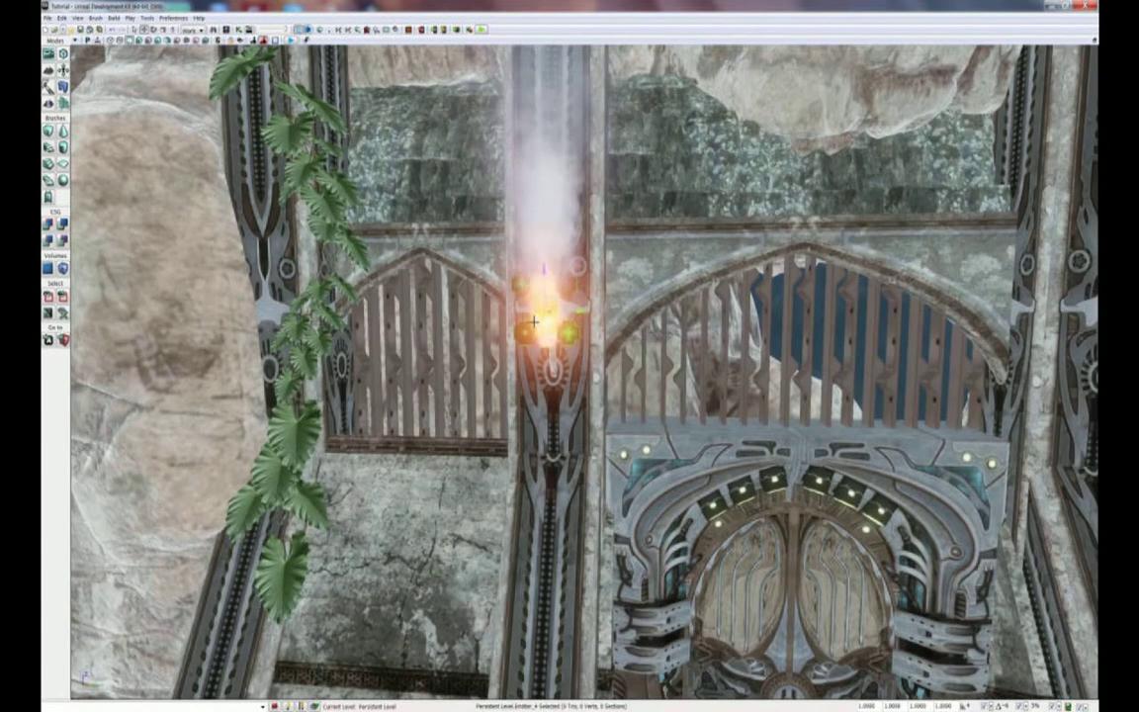
Duplicate the fire emitter onto the neighbouring pillar's wall torch
drag(547, 265, 809, 351)
drag(419, 305, 423, 342)
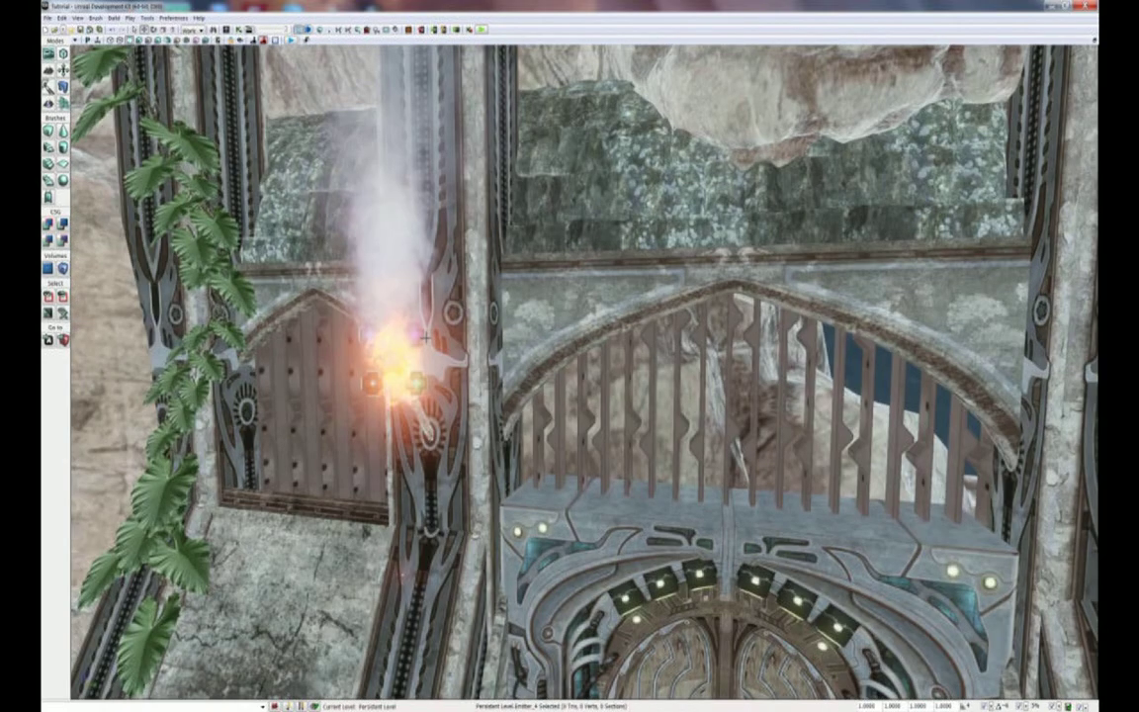
drag(423, 336, 408, 418)
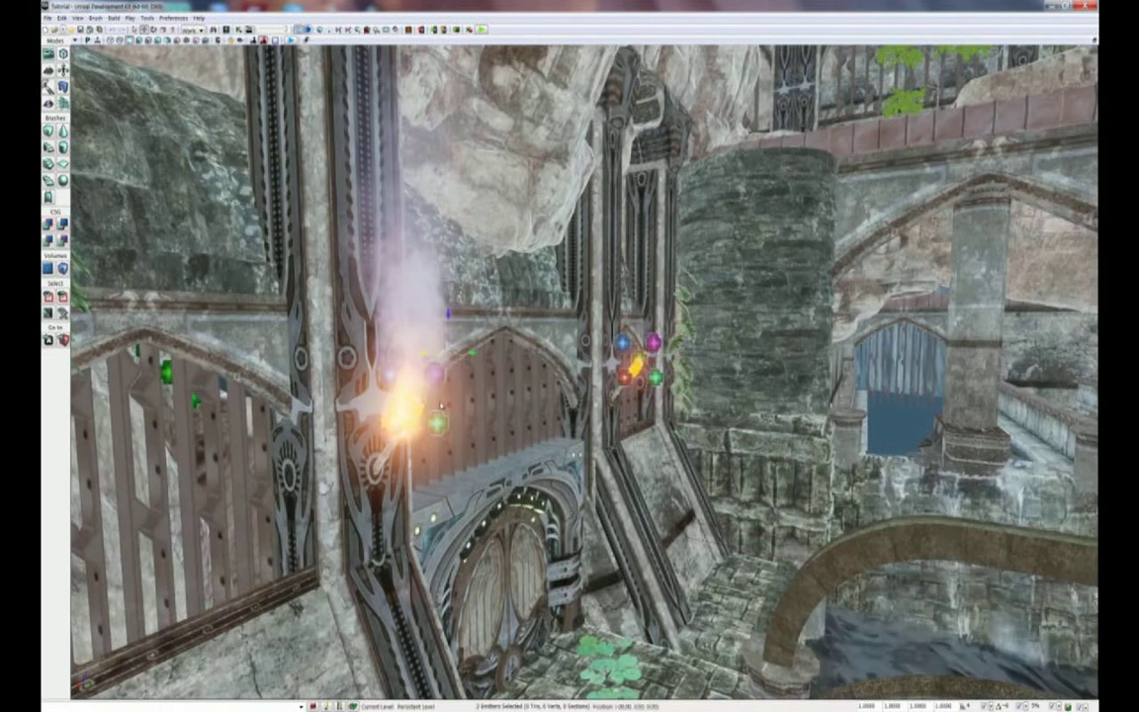
Mirror the two copied torch fire emitters across the X axis
right_click(684, 387)
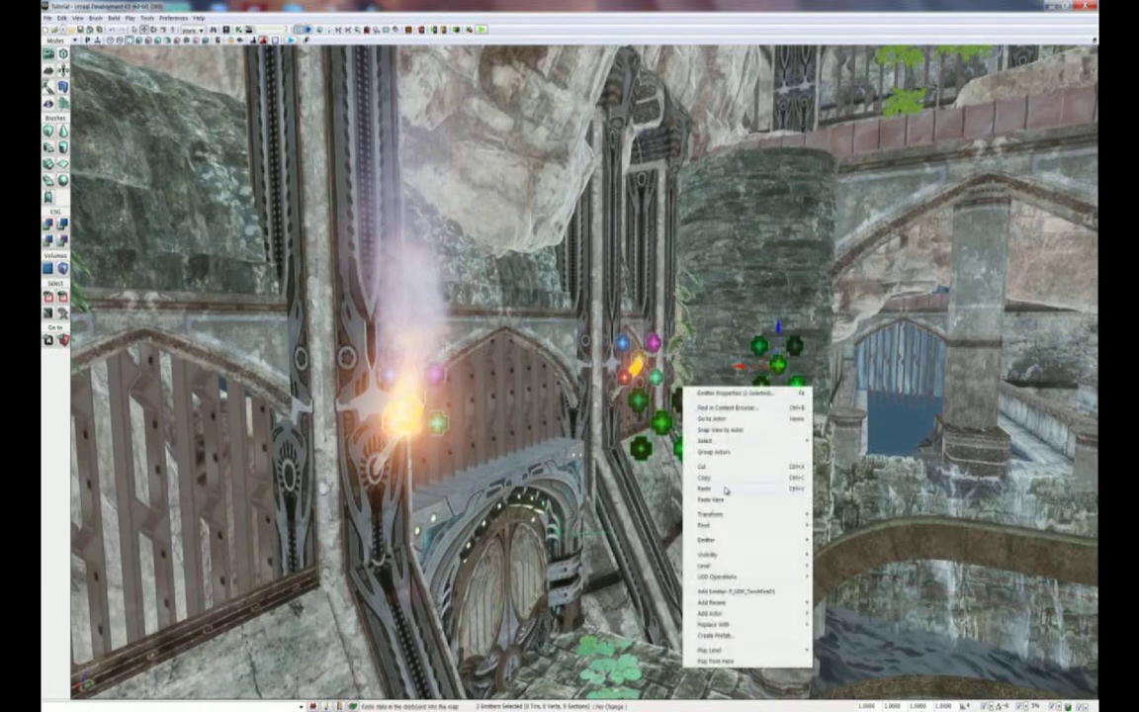
mouse_move(732, 515)
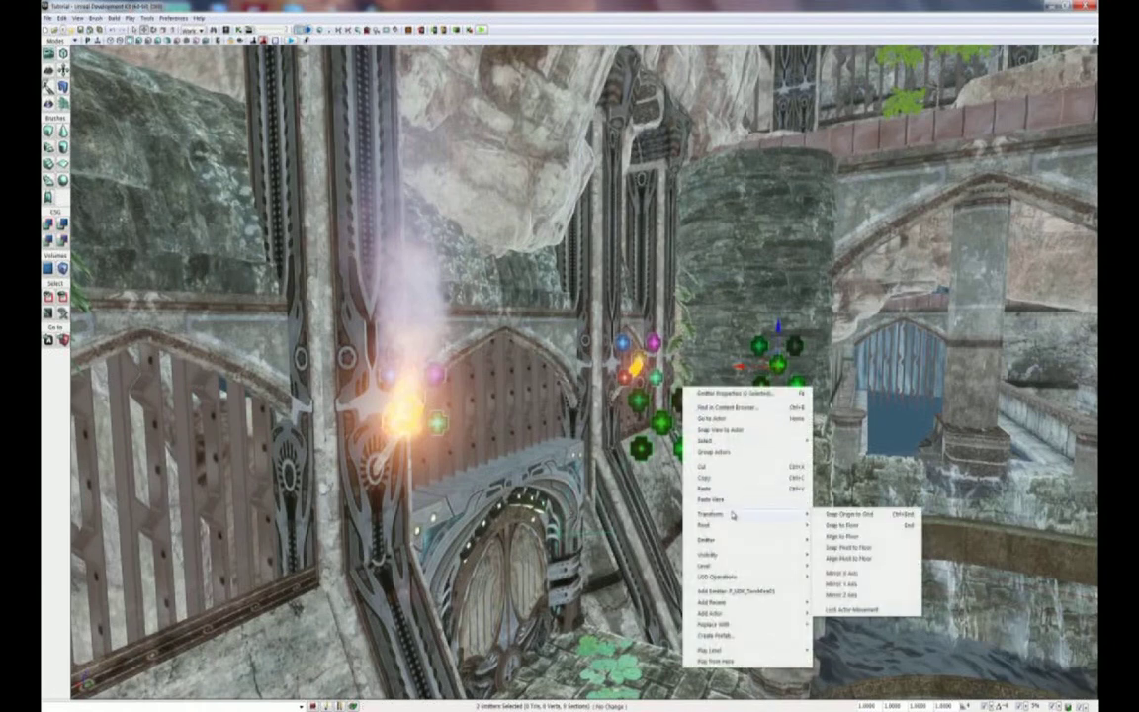
click(843, 573)
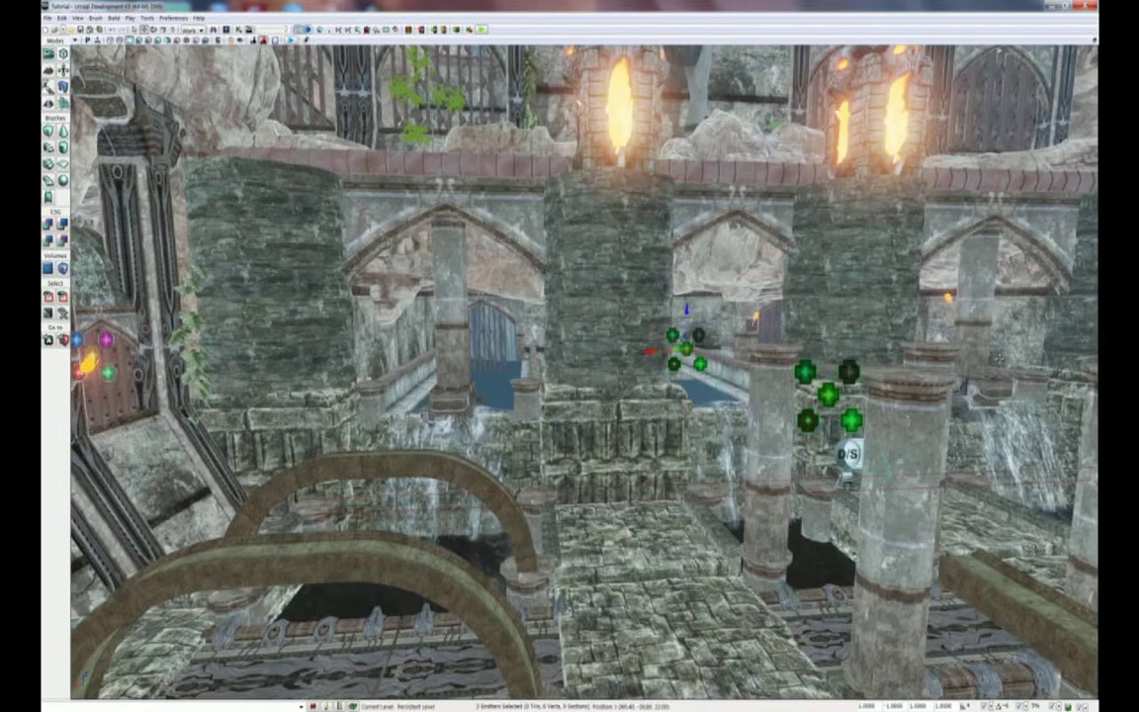
Move the mirrored emitters onto the second gate's pillar torches
drag(623, 388, 683, 381)
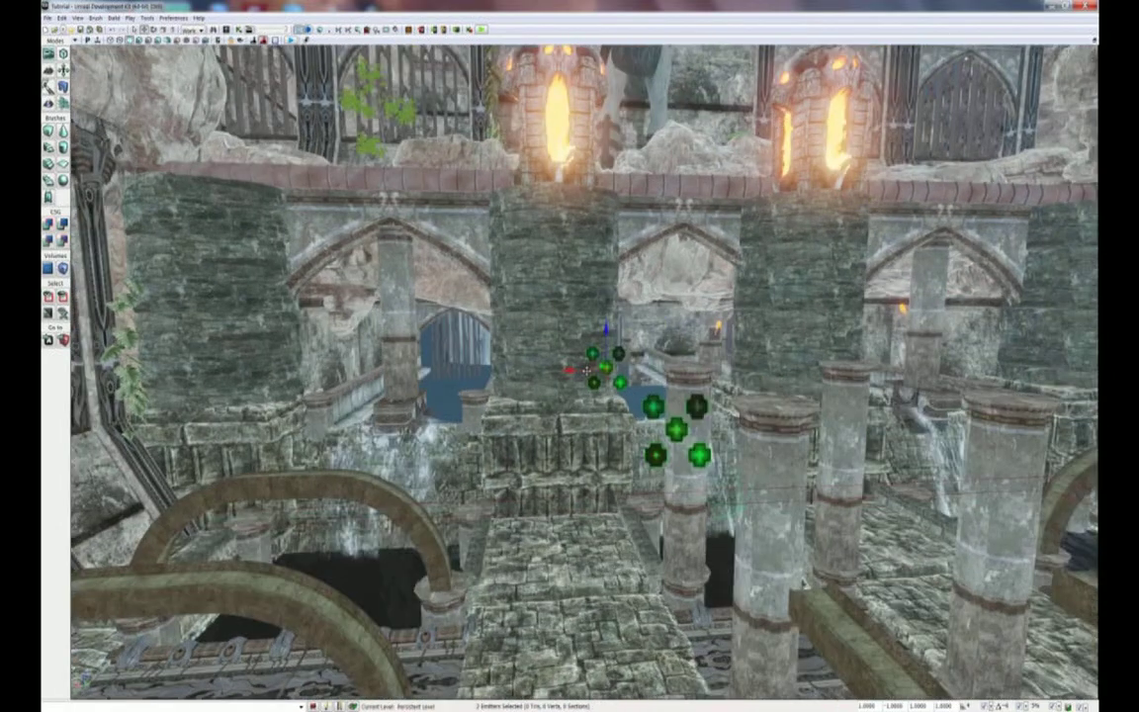
drag(524, 336, 460, 406)
ctrl+drag(504, 455, 989, 423)
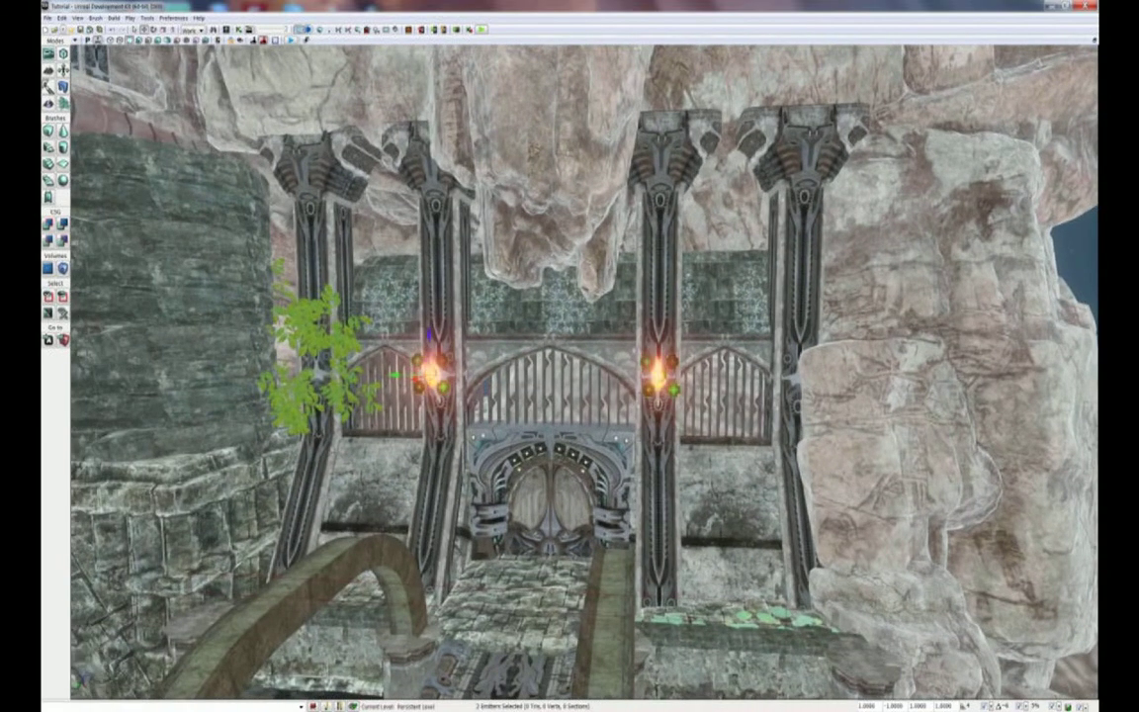
drag(989, 423, 1078, 423)
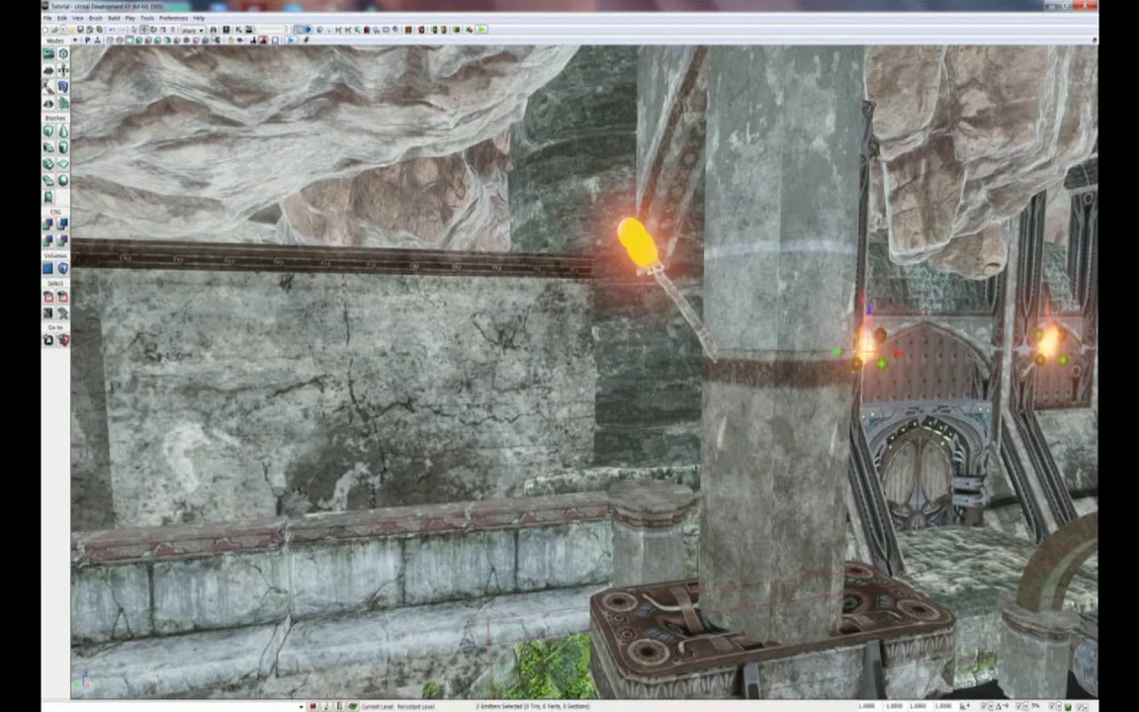
Put a torch fire emitter on the round stone column's wall torch and inspect it
key(ctrl+shift+f)
drag(253, 232, 625, 240)
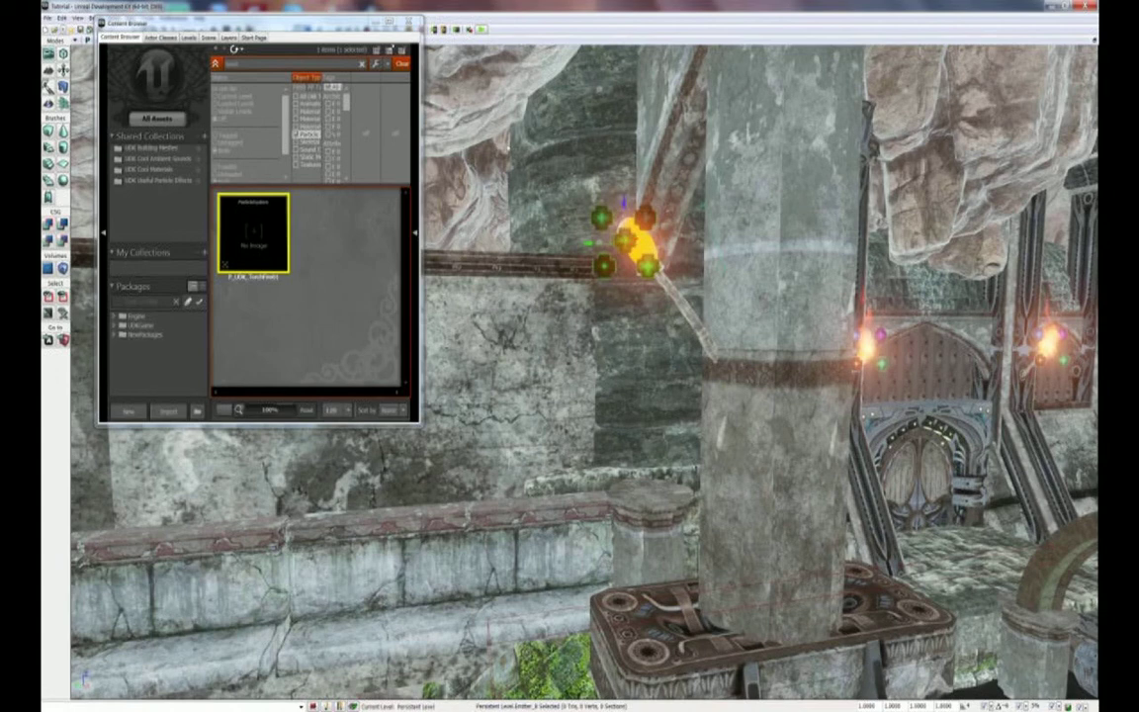
click(412, 22)
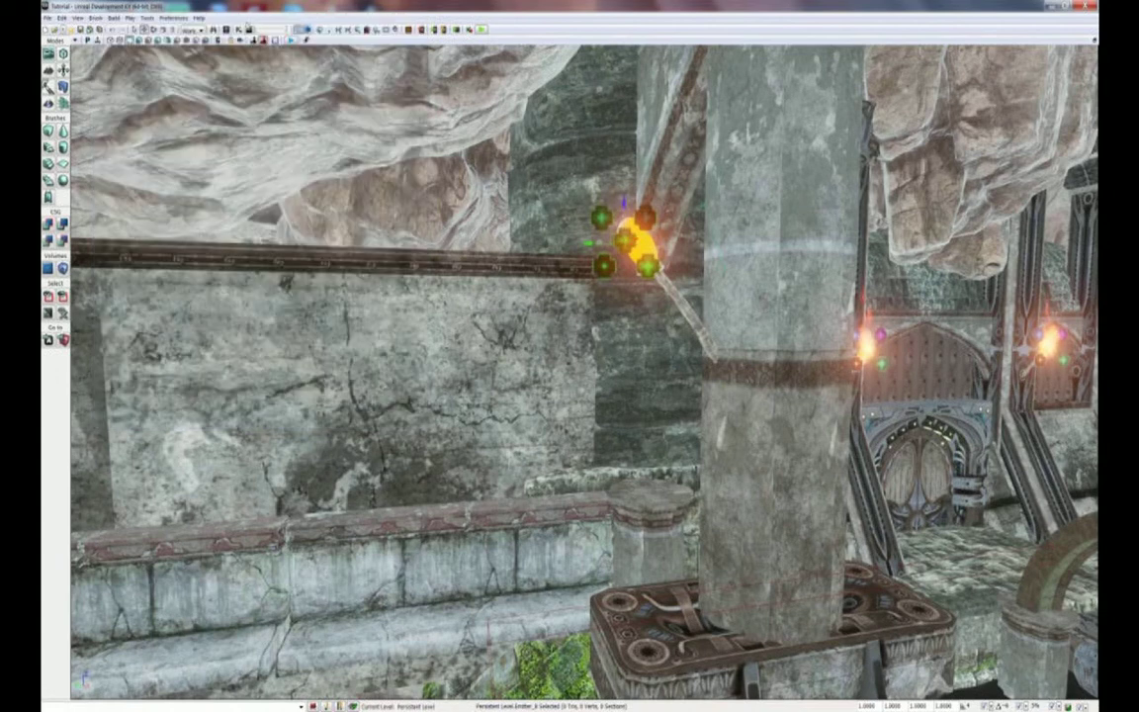
right_drag(593, 396, 791, 396)
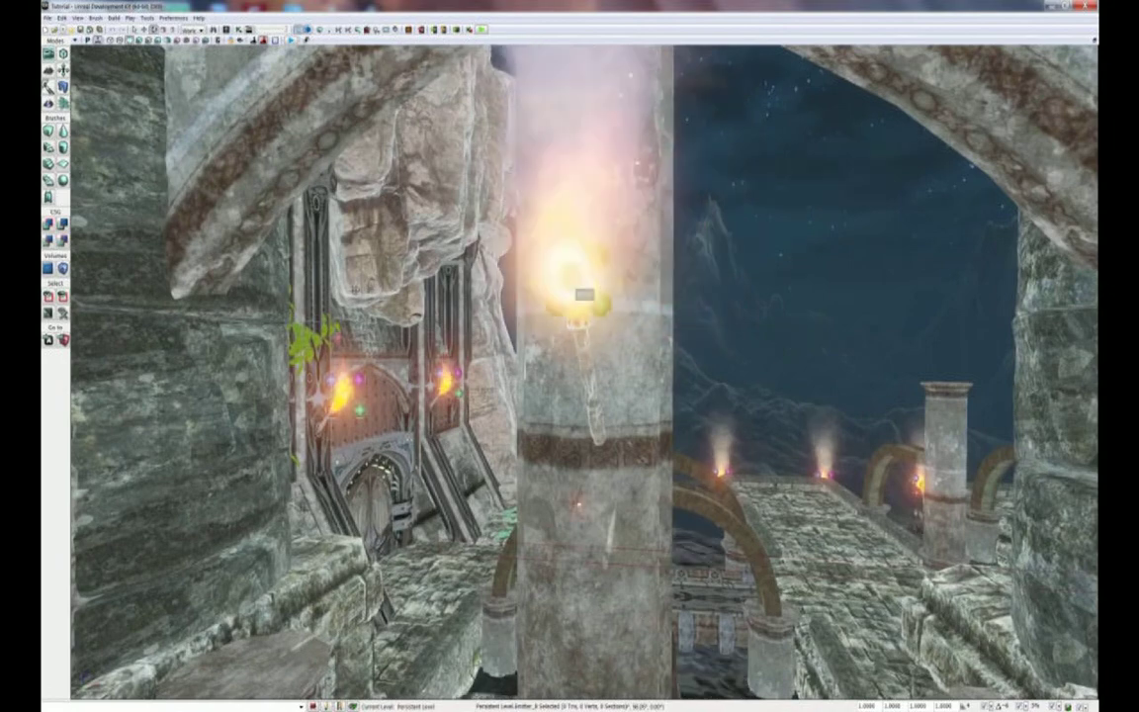
right_drag(574, 396, 425, 396)
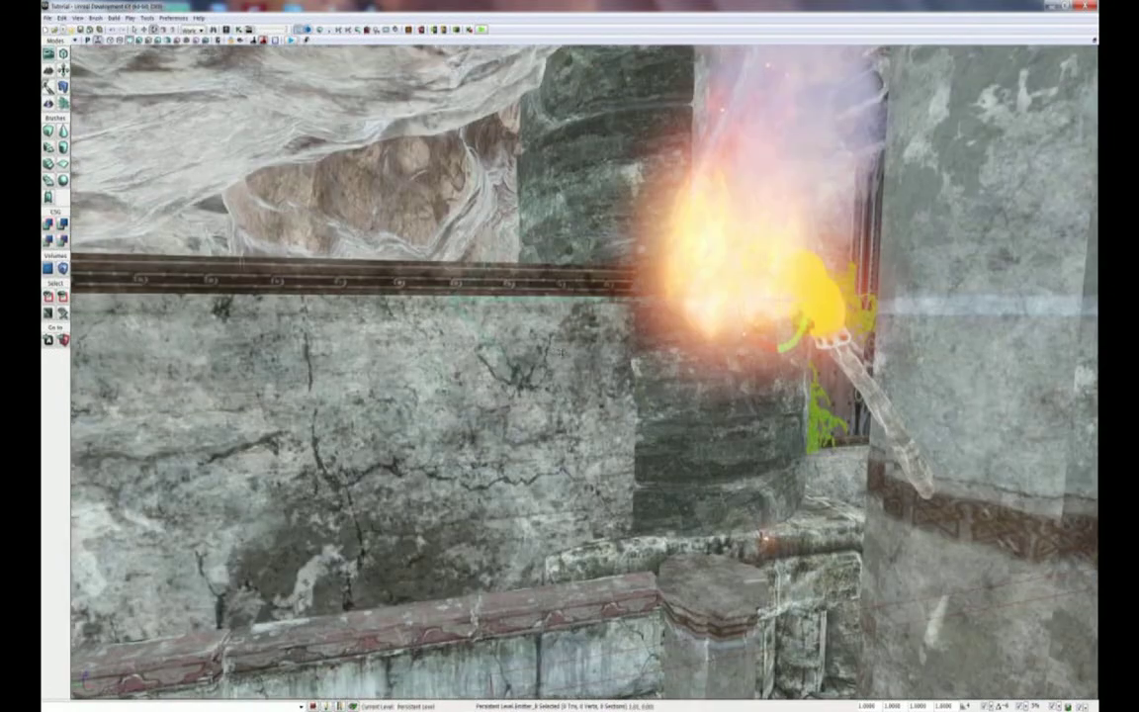
right_drag(712, 341, 432, 326)
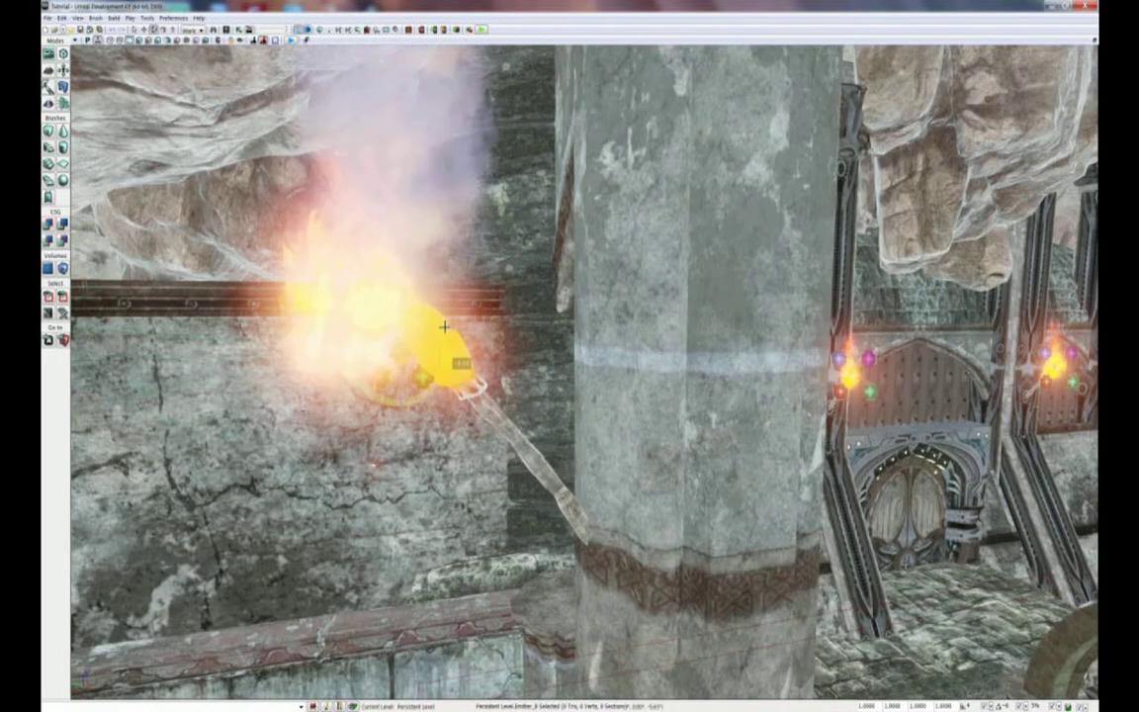